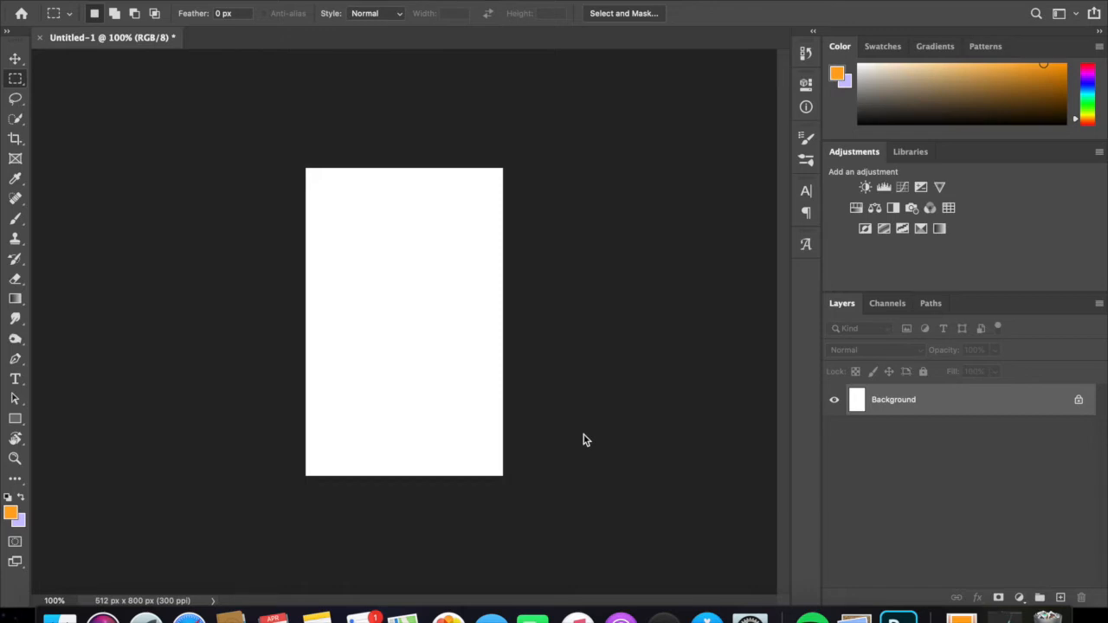
On a new layer, paint a large soft orange spot in the canvas's upper half and move it closer to the horizontal centre
left_click(15, 58)
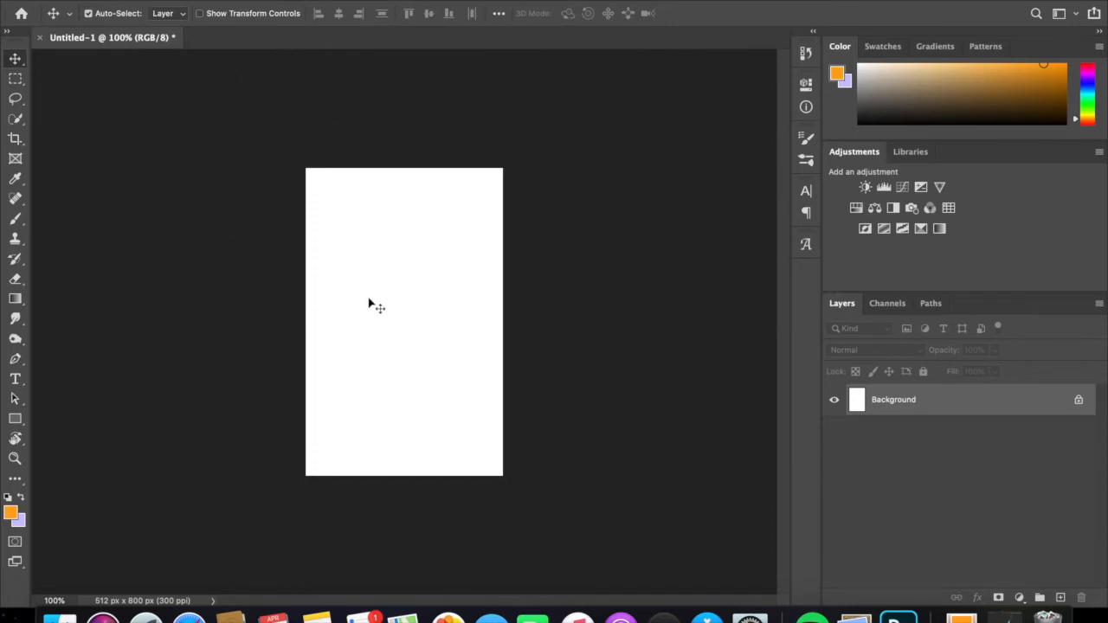
left_click(1063, 600)
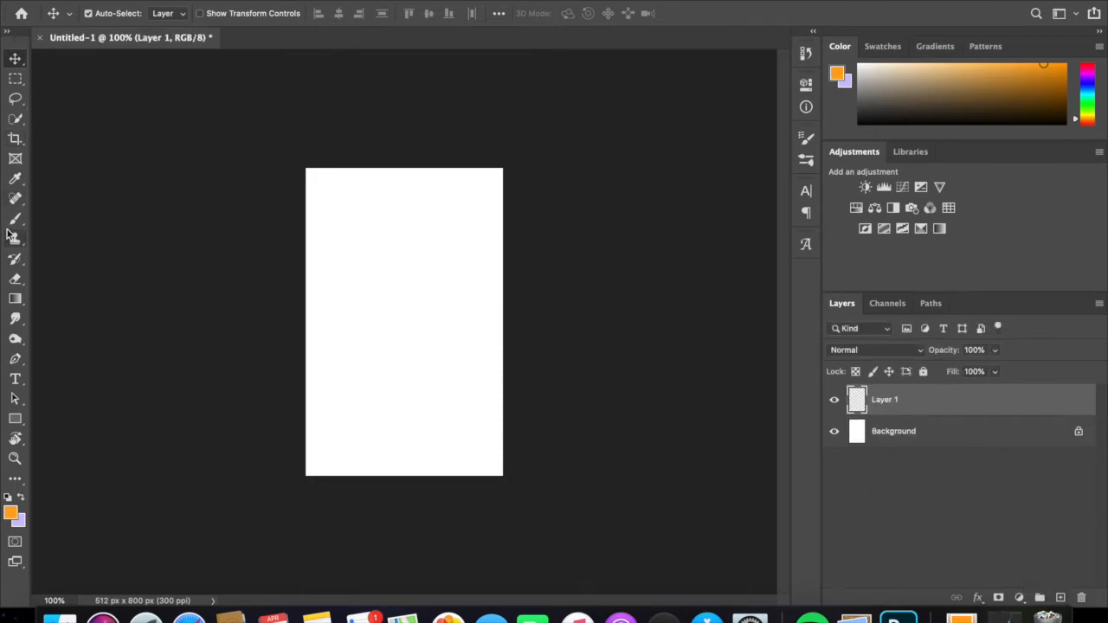
left_click(12, 222)
mouse_move(433, 297)
left_mouse_down()
mouse_move(404, 292)
mouse_move(423, 291)
left_mouse_up()
left_click(14, 58)
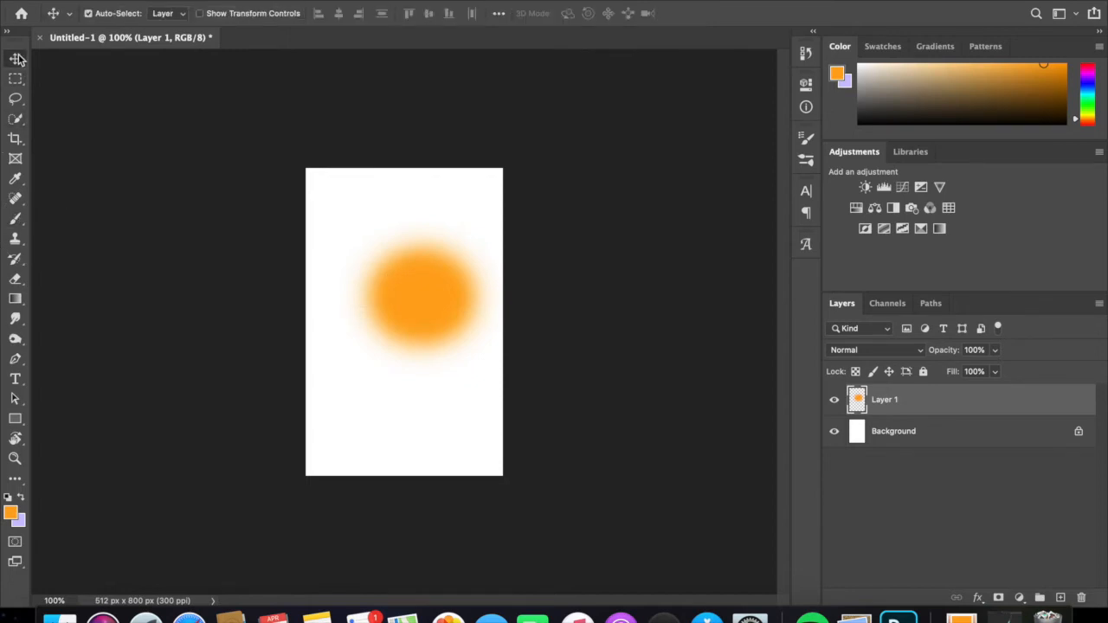
left_click_drag(419, 260, 413, 286)
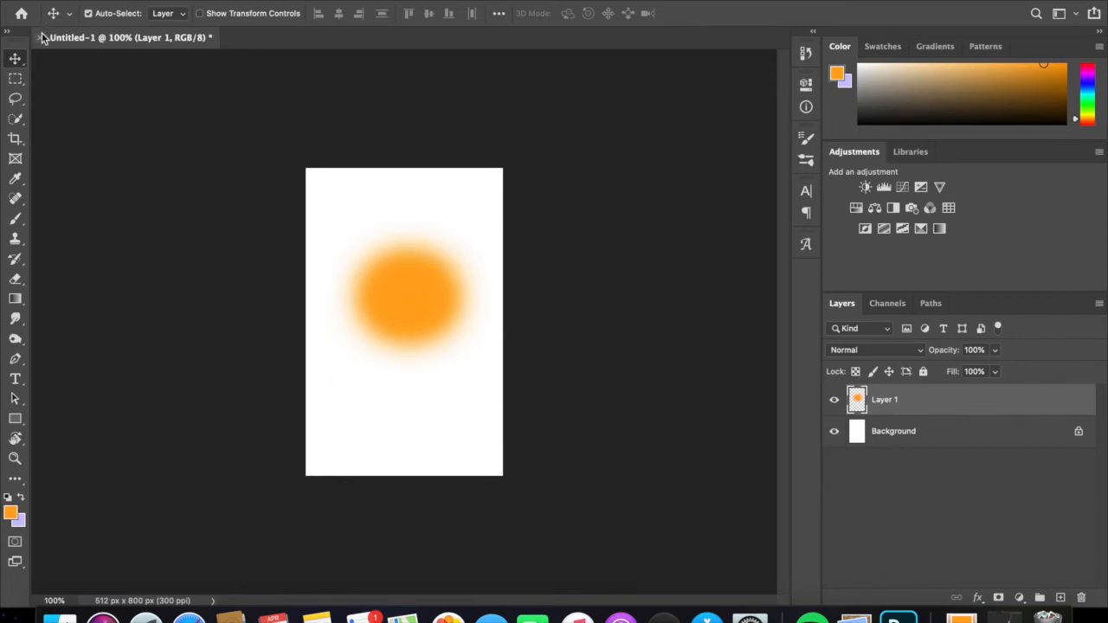
Erase a roughly square marquee area from the right half of the orange spot and clear the selection
left_click(18, 78)
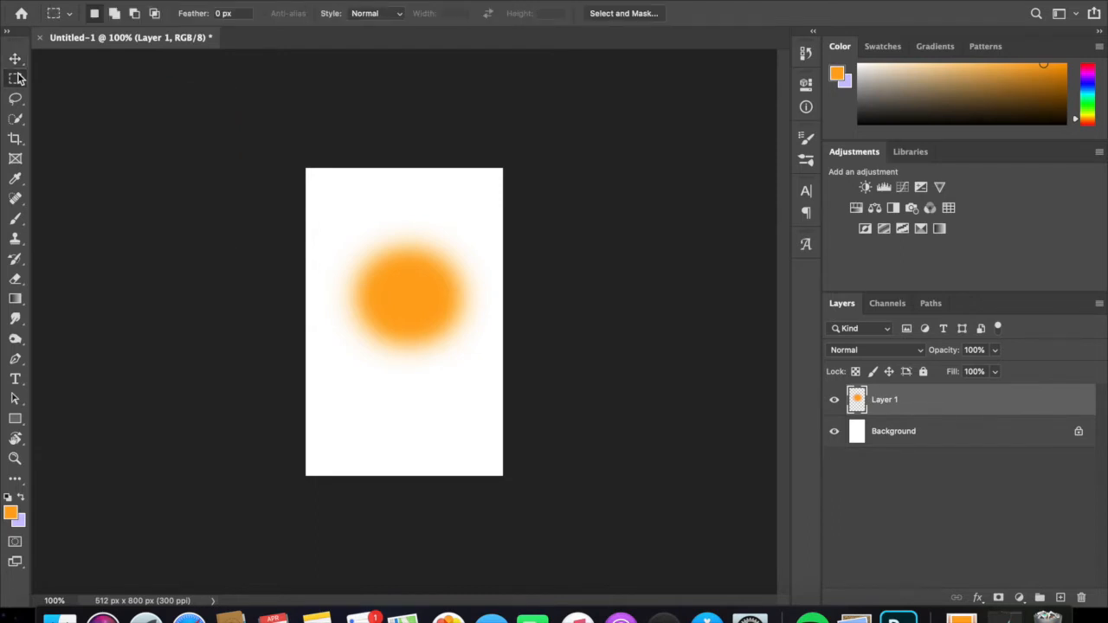
left_click_drag(326, 206, 490, 408)
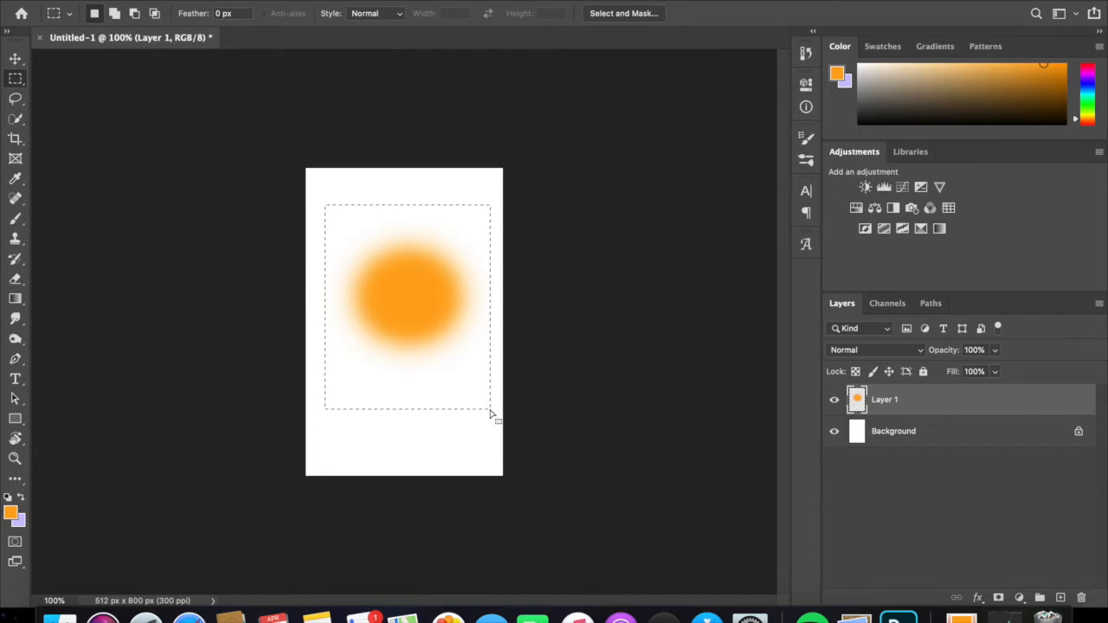
left_click(417, 291)
left_click_drag(409, 265, 476, 334)
left_click(15, 279)
left_click(466, 277)
mouse_move(466, 278)
left_mouse_down()
mouse_move(418, 279)
mouse_move(425, 356)
mouse_move(418, 280)
mouse_move(433, 338)
mouse_move(455, 250)
left_mouse_up()
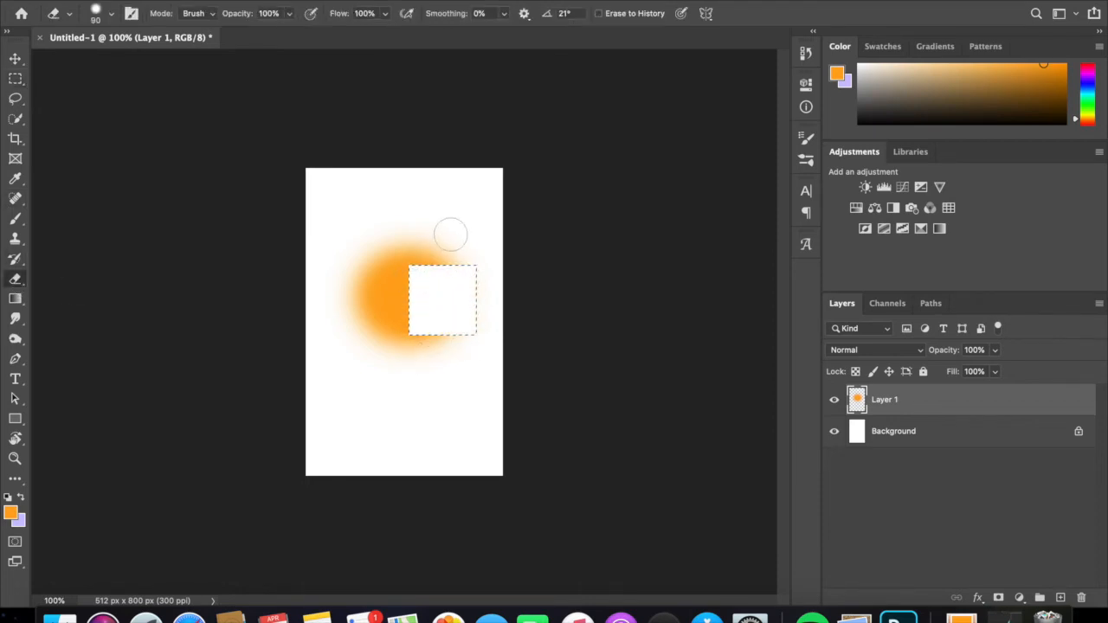
left_click(16, 57)
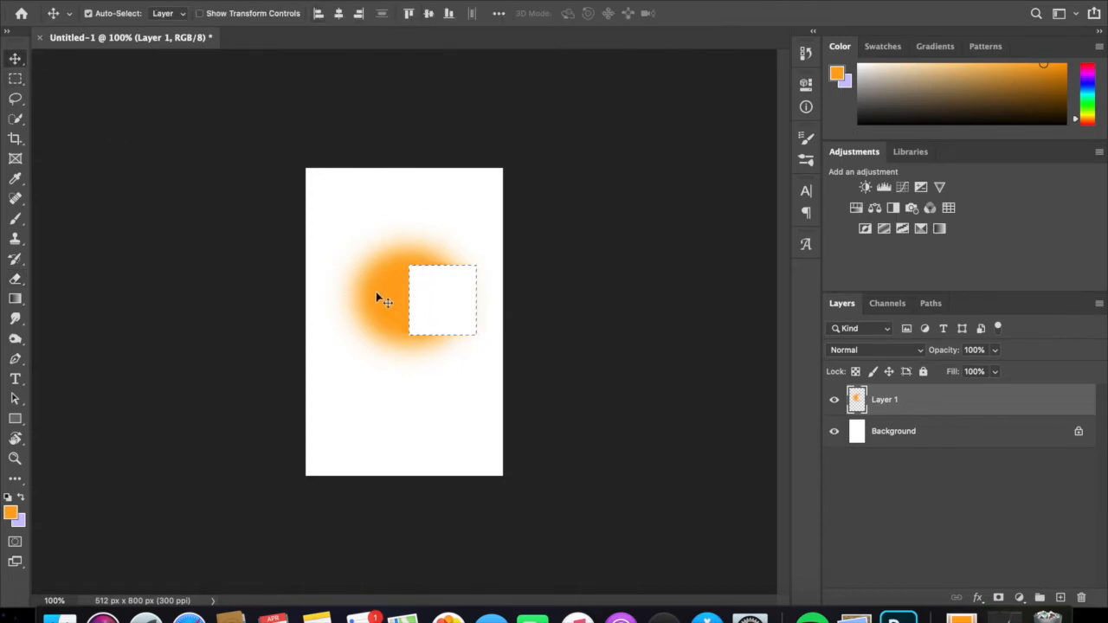
left_click(329, 2)
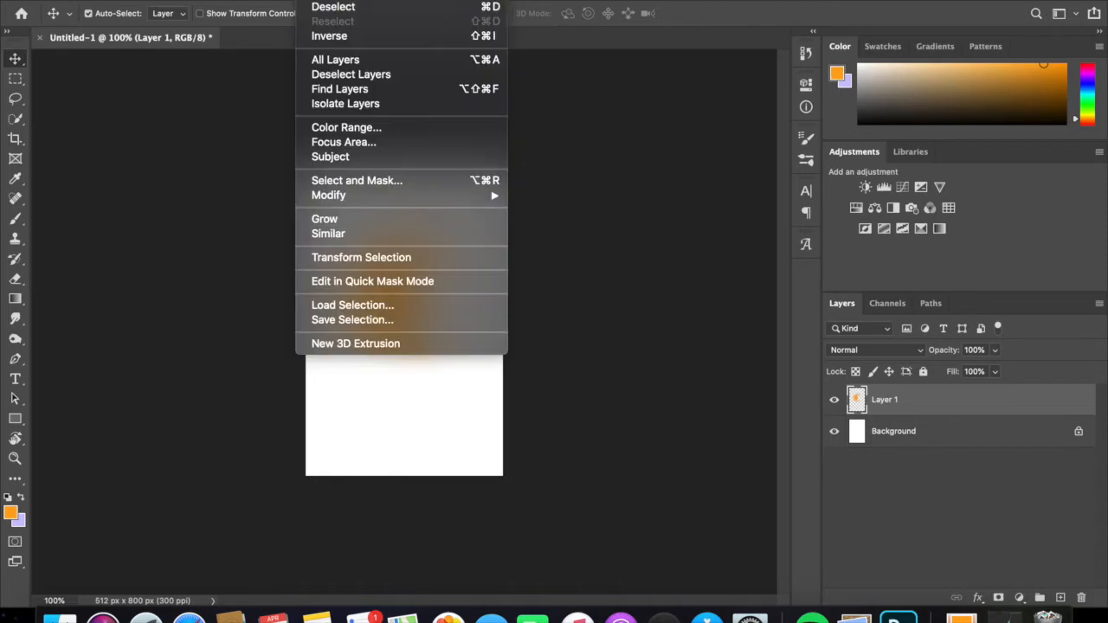
left_click(330, 10)
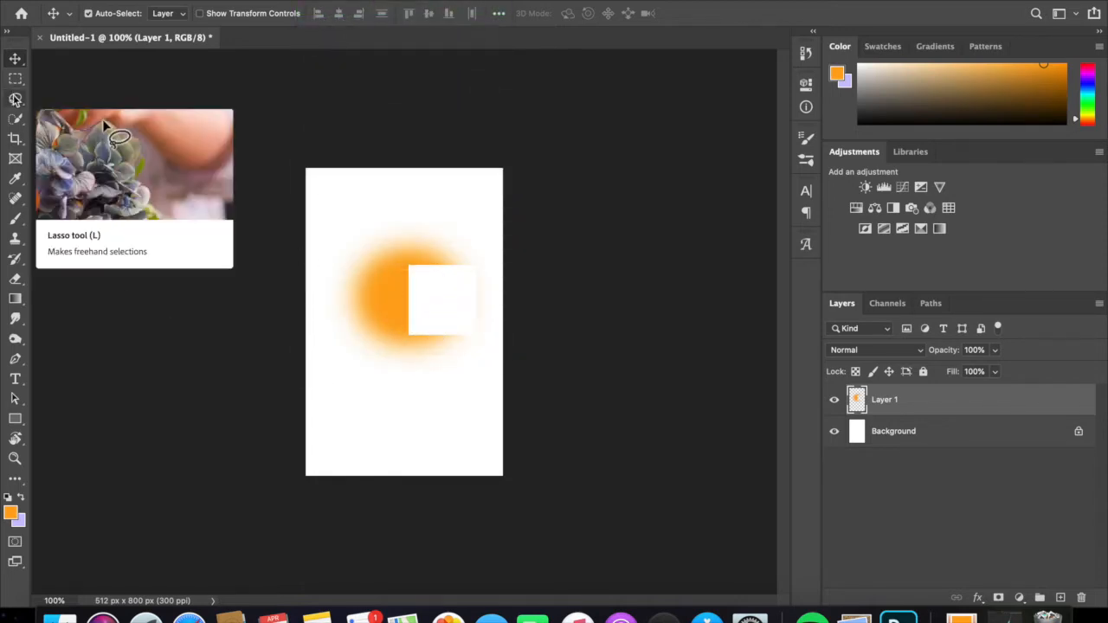
left_click(16, 100)
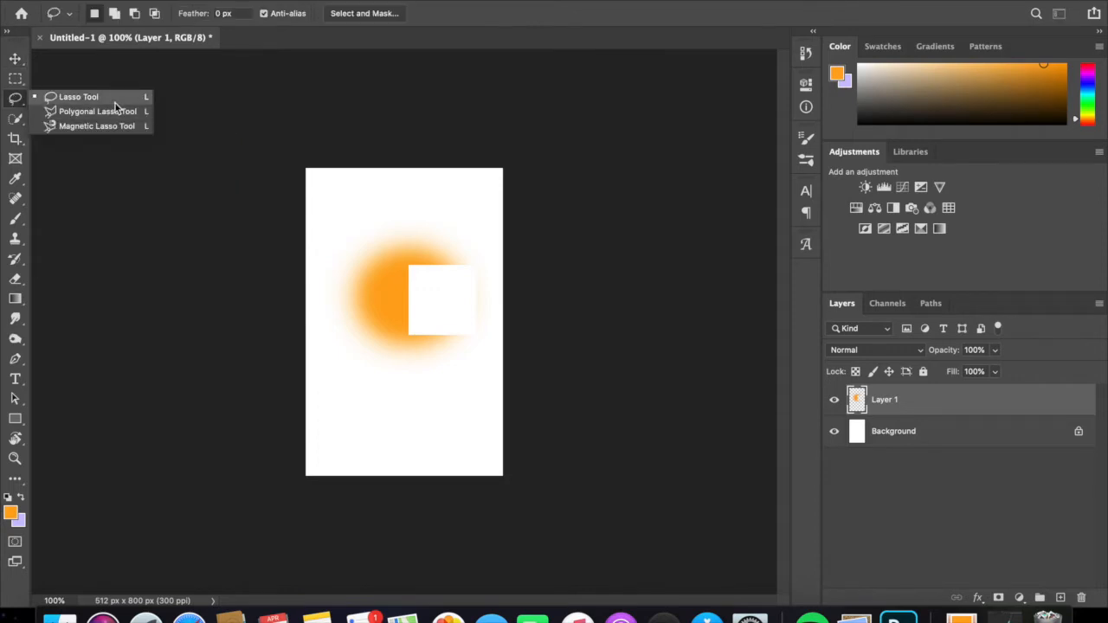
left_click(16, 80)
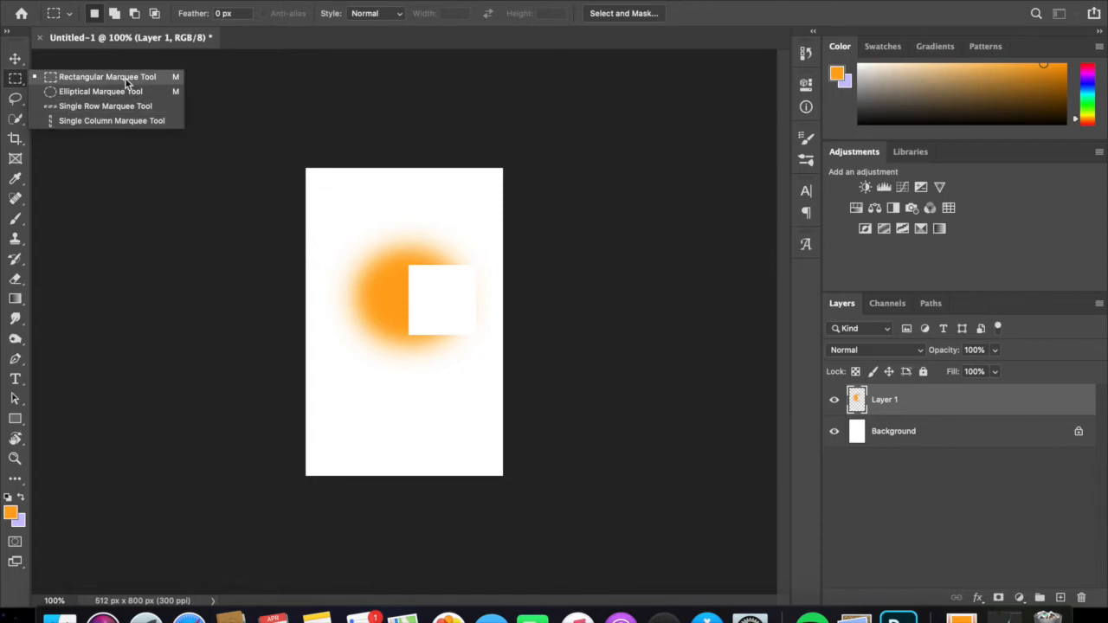
Draw a freehand Lasso selection crossing the orange spot and reaching below it, and clear the selection
left_click(13, 101)
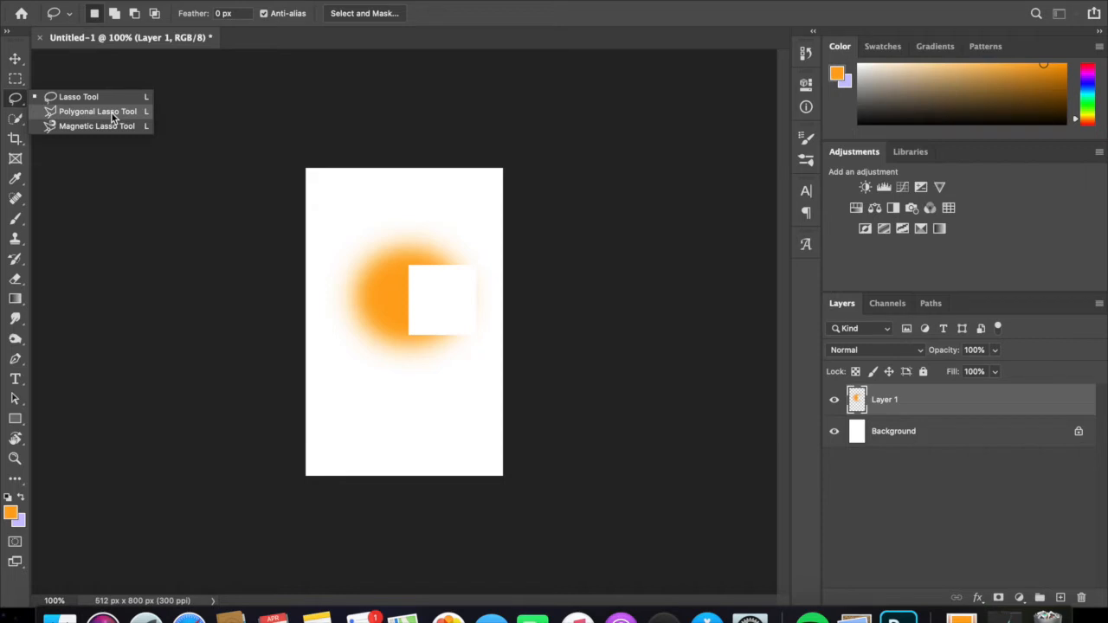
left_click(337, 225)
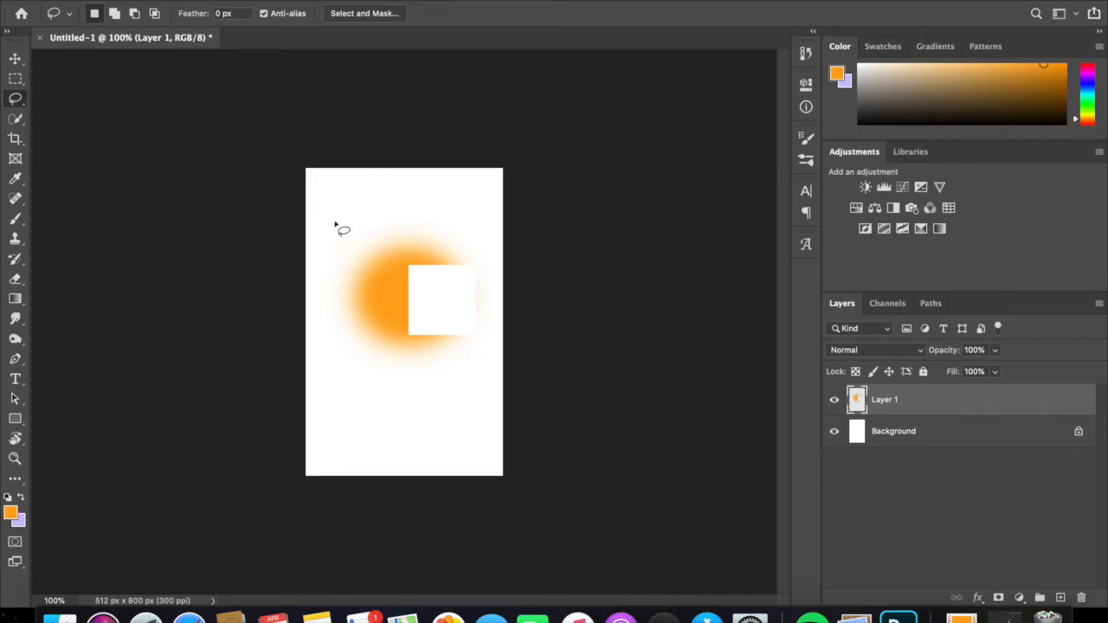
mouse_move(360, 223)
left_mouse_down()
mouse_move(294, 229)
mouse_move(361, 311)
mouse_move(400, 225)
mouse_move(440, 309)
mouse_move(383, 346)
mouse_move(400, 286)
mouse_move(428, 318)
mouse_move(424, 368)
mouse_move(405, 382)
mouse_move(369, 348)
mouse_move(407, 322)
mouse_move(408, 409)
mouse_move(365, 364)
mouse_move(404, 305)
mouse_move(366, 319)
mouse_move(434, 397)
mouse_move(369, 372)
mouse_move(421, 261)
mouse_move(373, 235)
mouse_move(433, 325)
left_mouse_up()
left_click(328, 0)
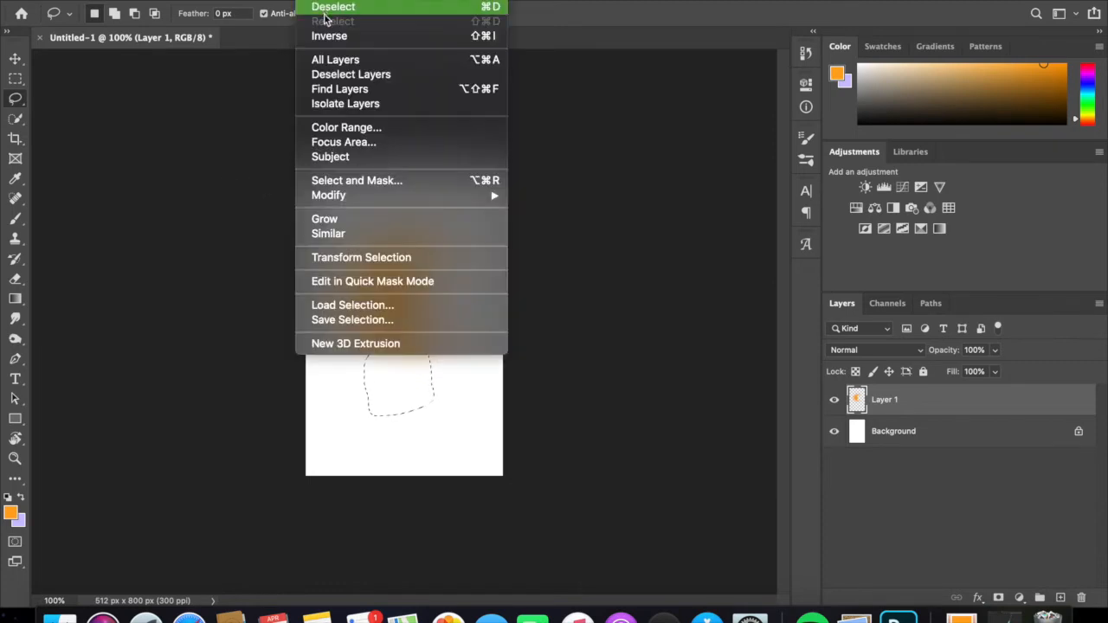
left_click(359, 8)
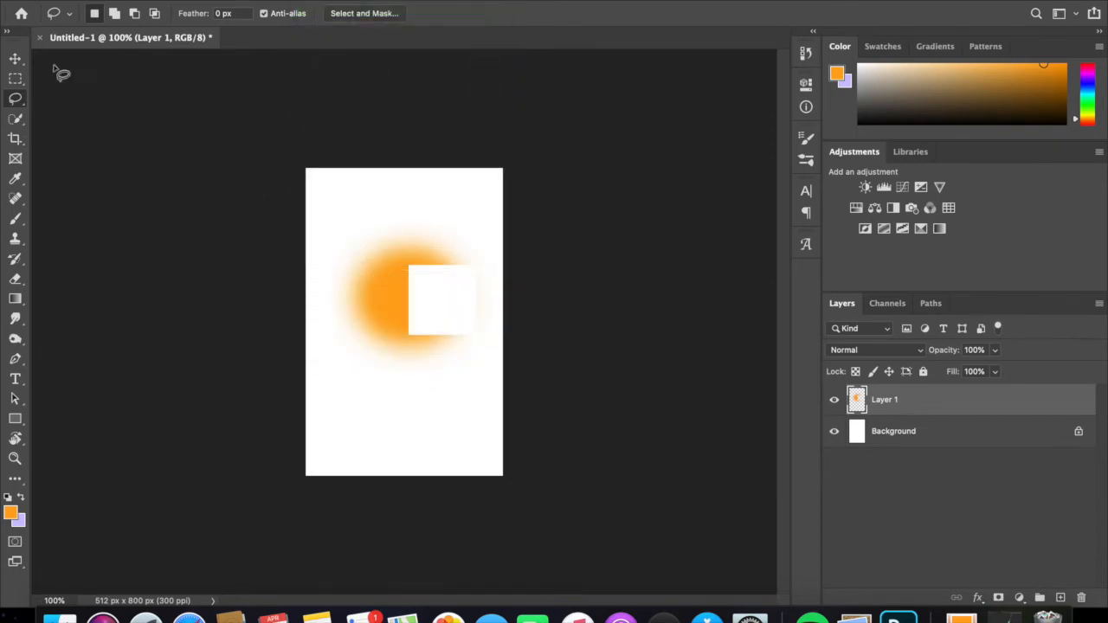
Outline a triangular Polygonal Lasso selection over the upper-left part of the orange spot and clear it
left_click(15, 98)
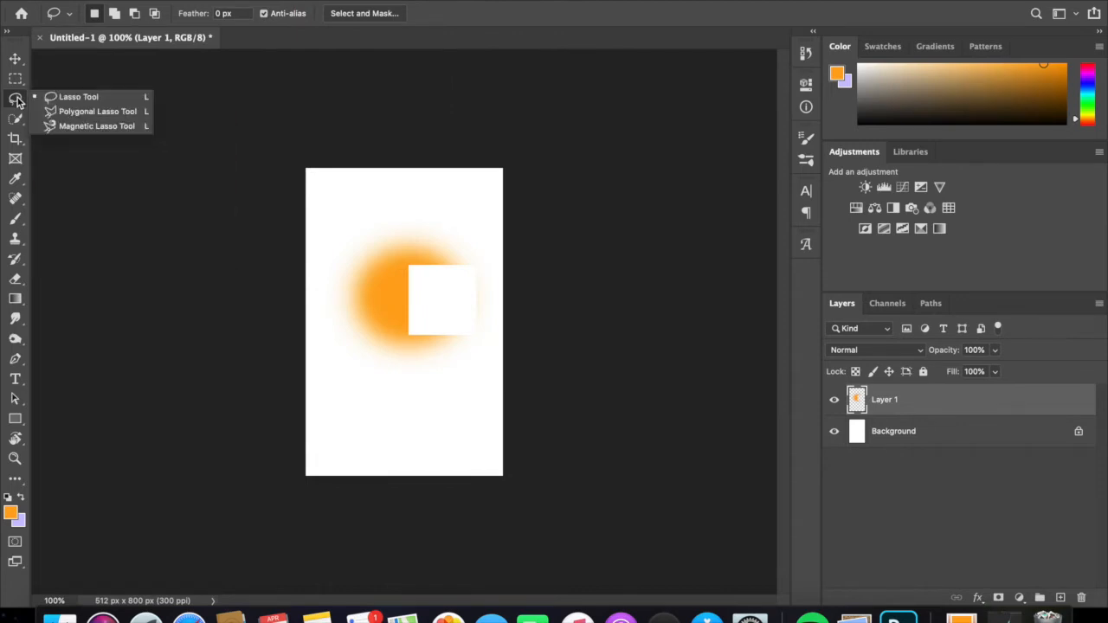
left_click(87, 113)
left_click(361, 199)
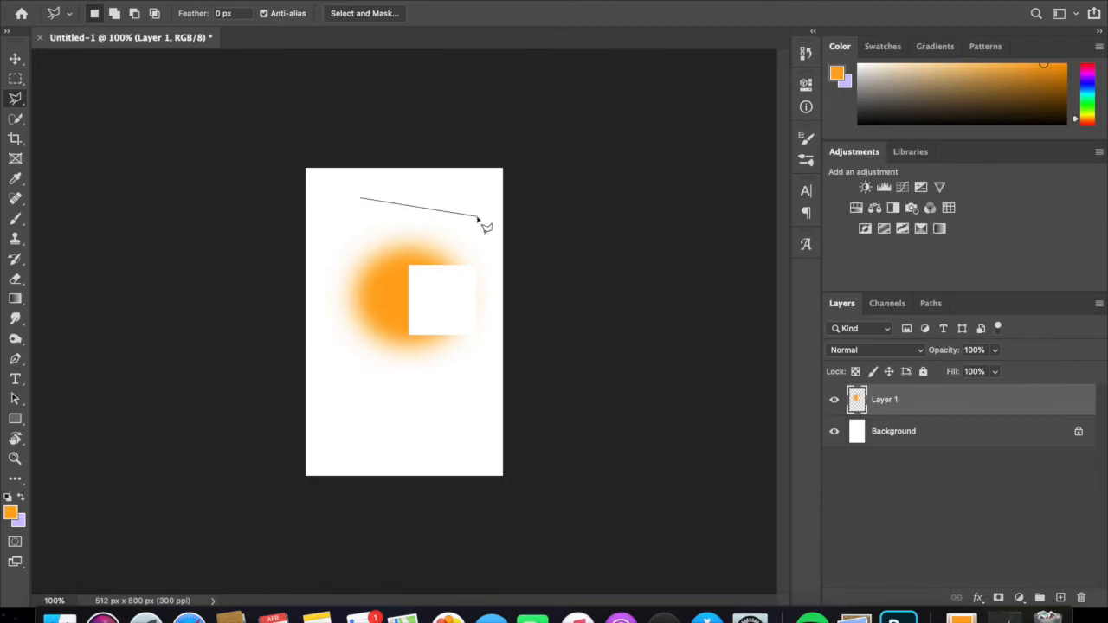
left_click(476, 216)
left_click(362, 201)
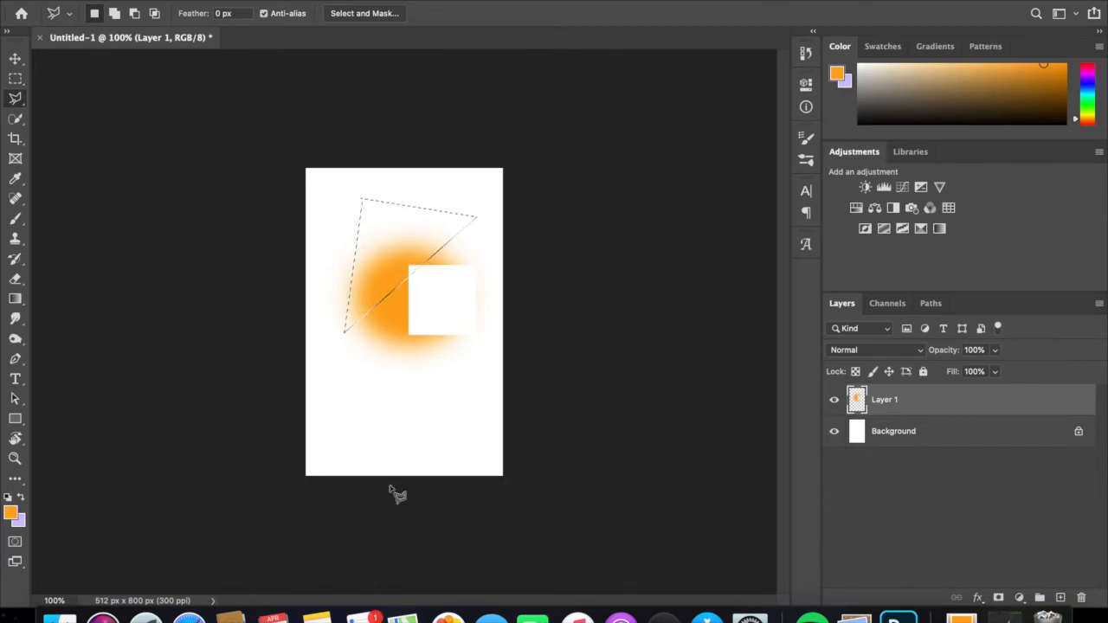
left_click(16, 120)
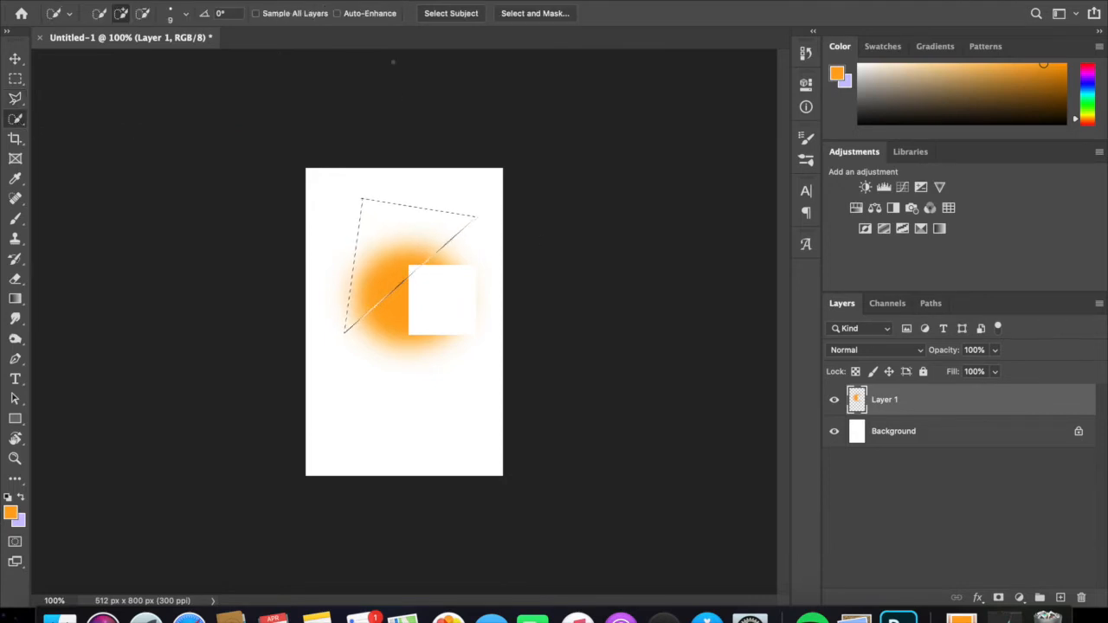
left_click(343, 1)
left_click(343, 8)
Drop the quick selection, select the orange spot with the Magic Wand instead, and clear that selection as well
left_click(17, 120)
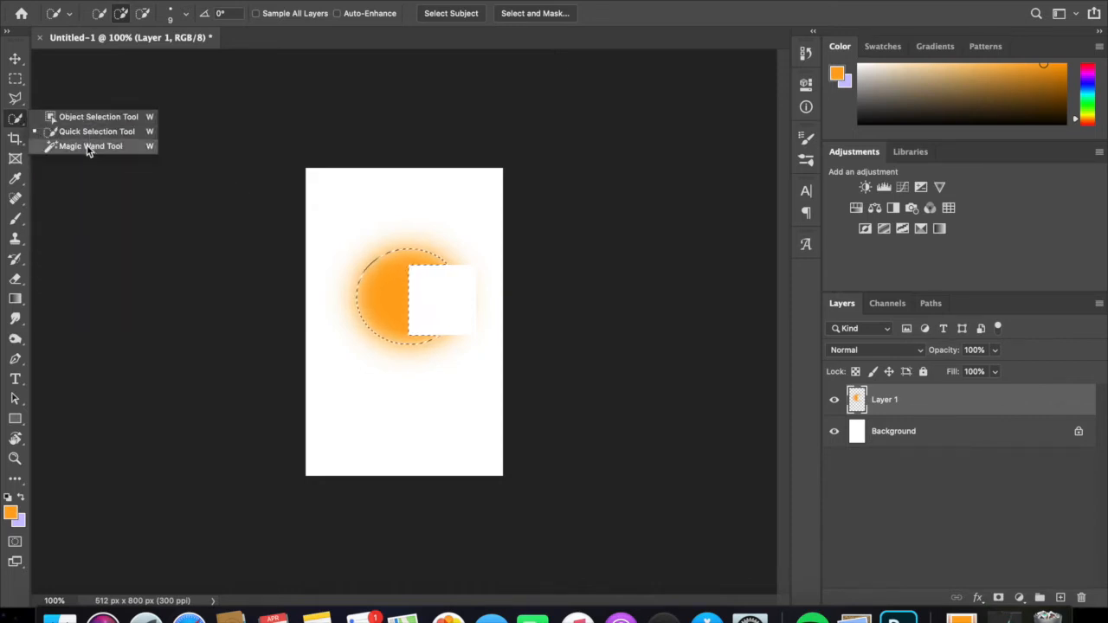
left_click(88, 147)
left_click(328, 0)
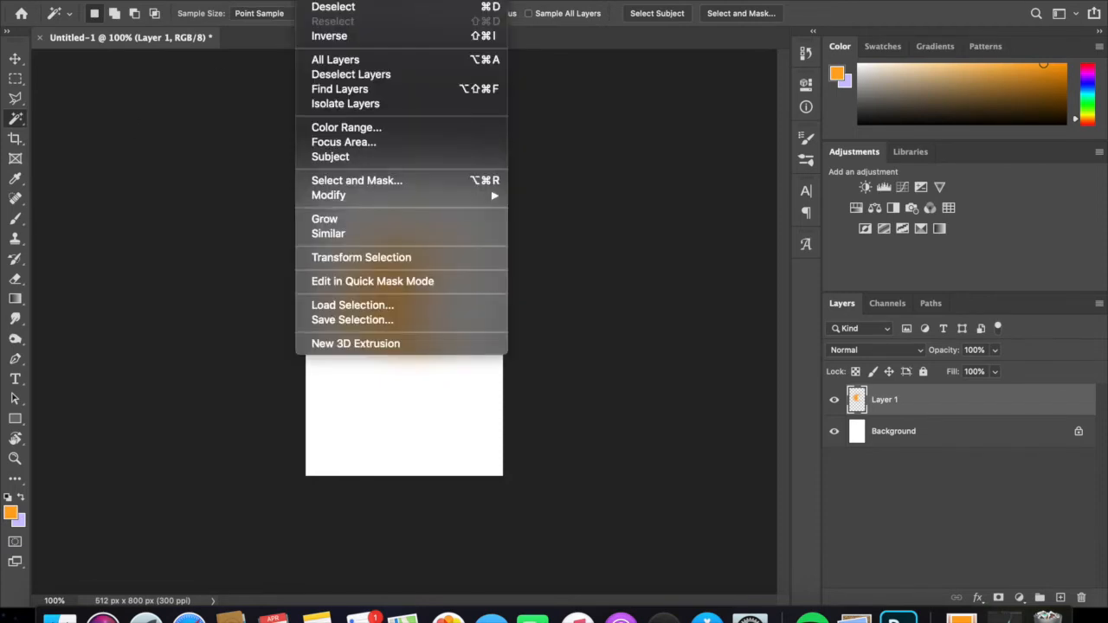
left_click(332, 6)
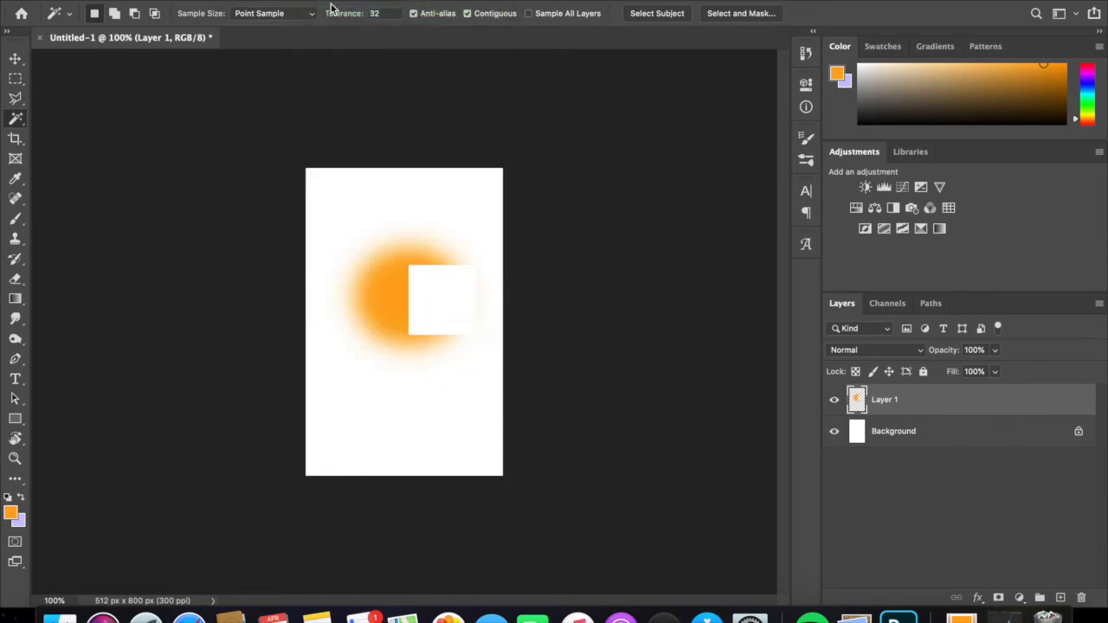
left_click(394, 288)
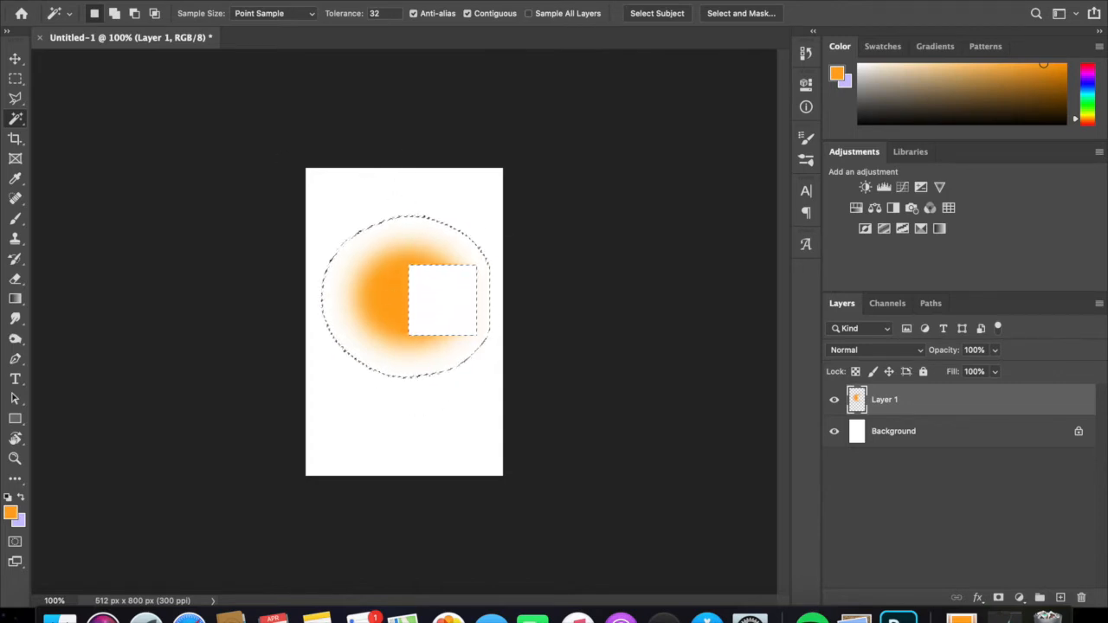
left_click(323, 6)
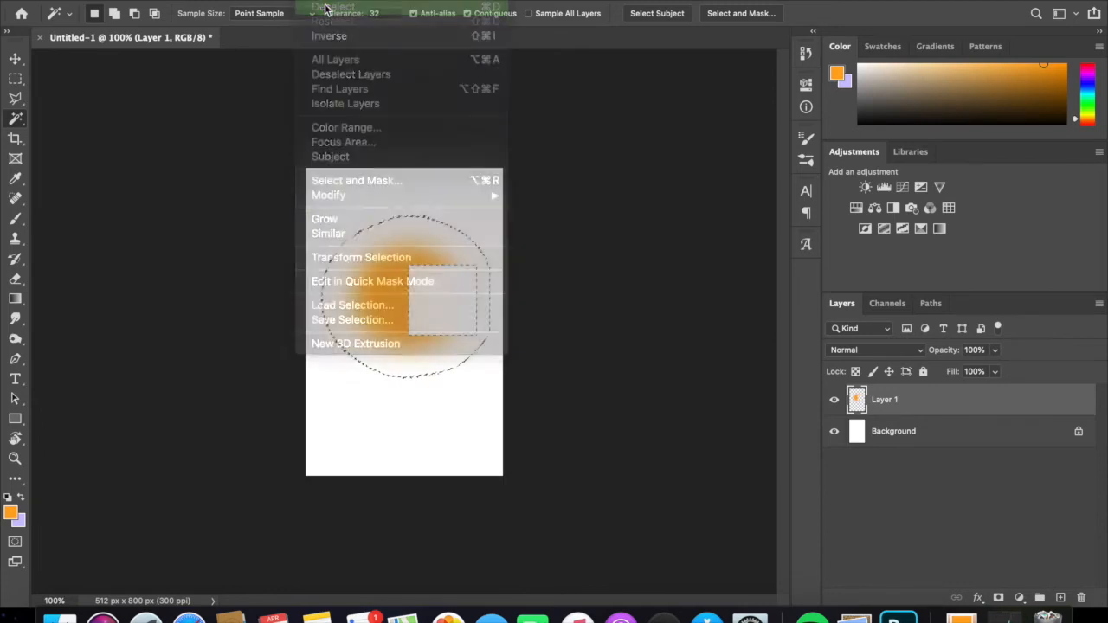
Crop the canvas on all four sides closer around the orange spot
left_click(15, 139)
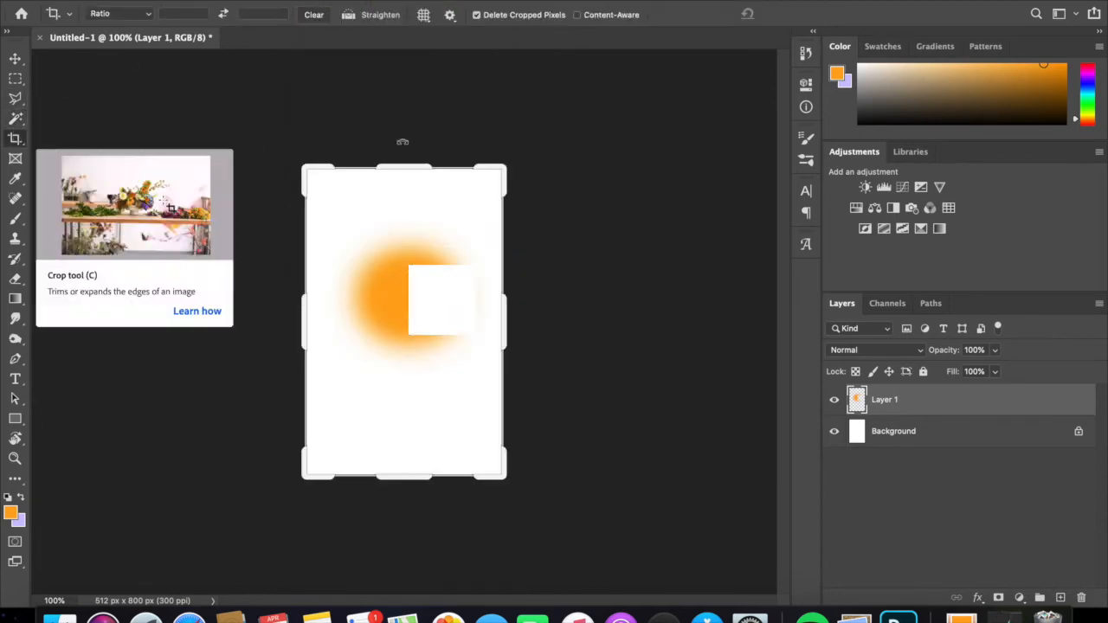
left_click_drag(405, 156, 407, 193)
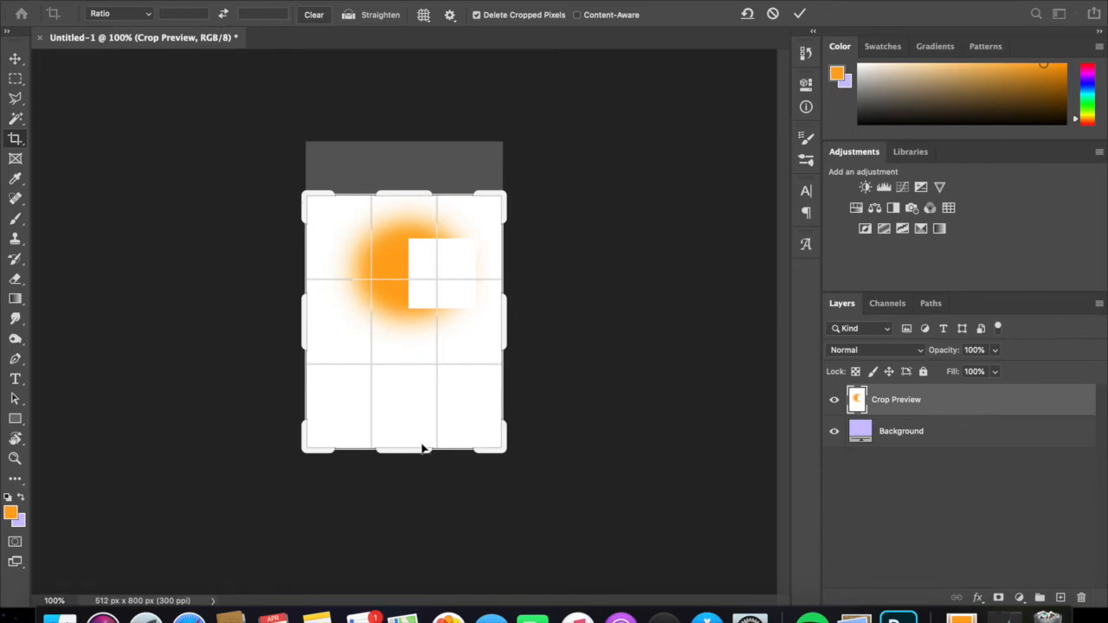
left_click_drag(422, 452, 422, 427)
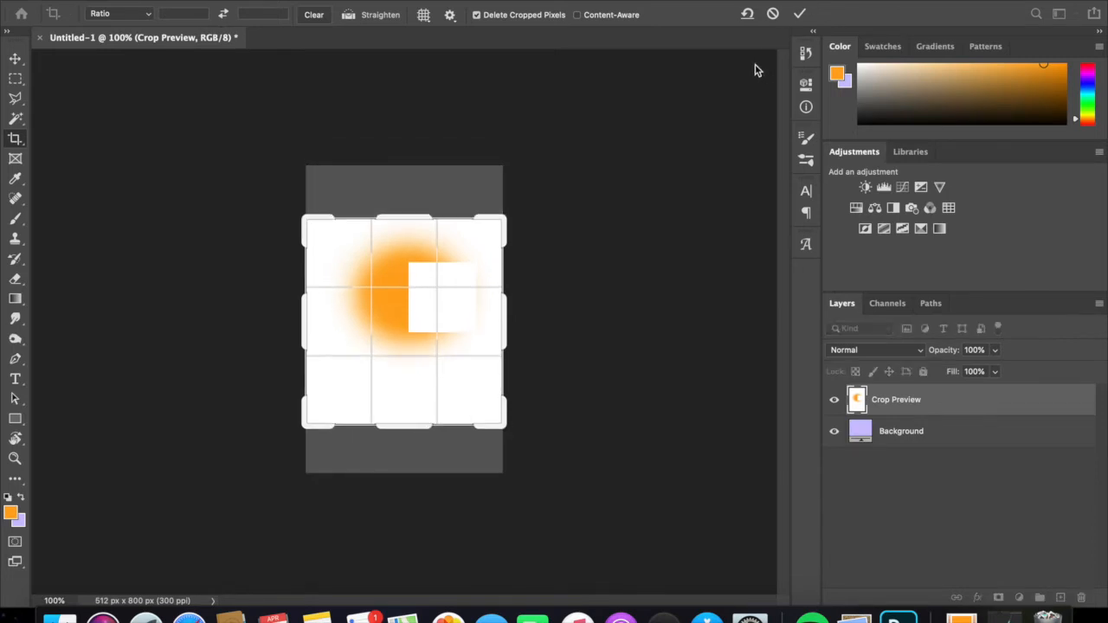
left_click_drag(506, 303, 497, 309)
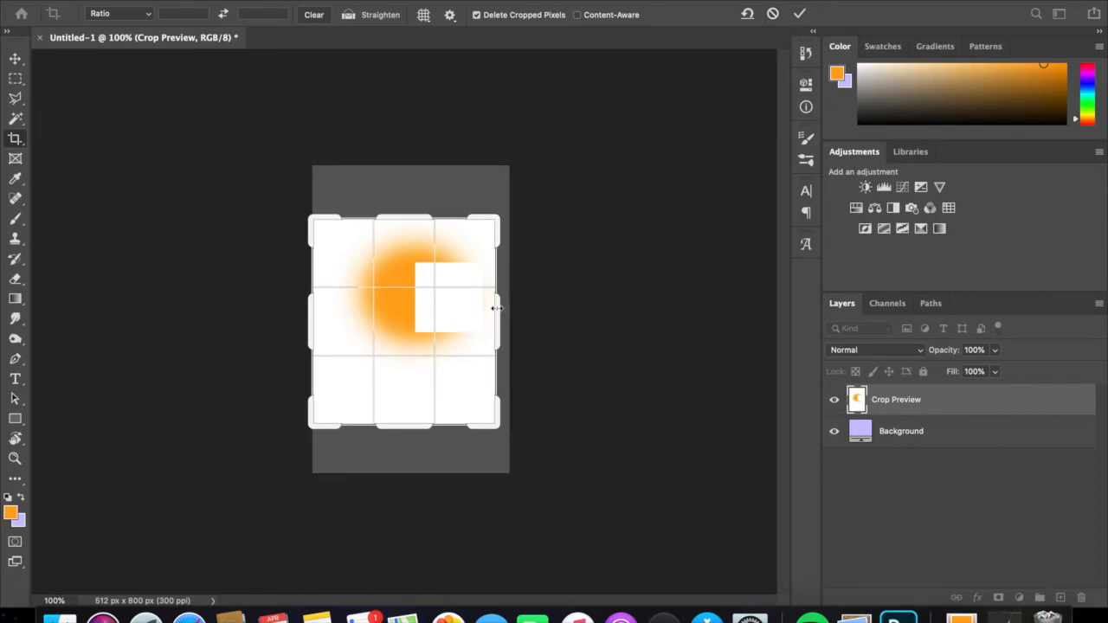
left_click_drag(311, 317, 325, 322)
left_click(799, 13)
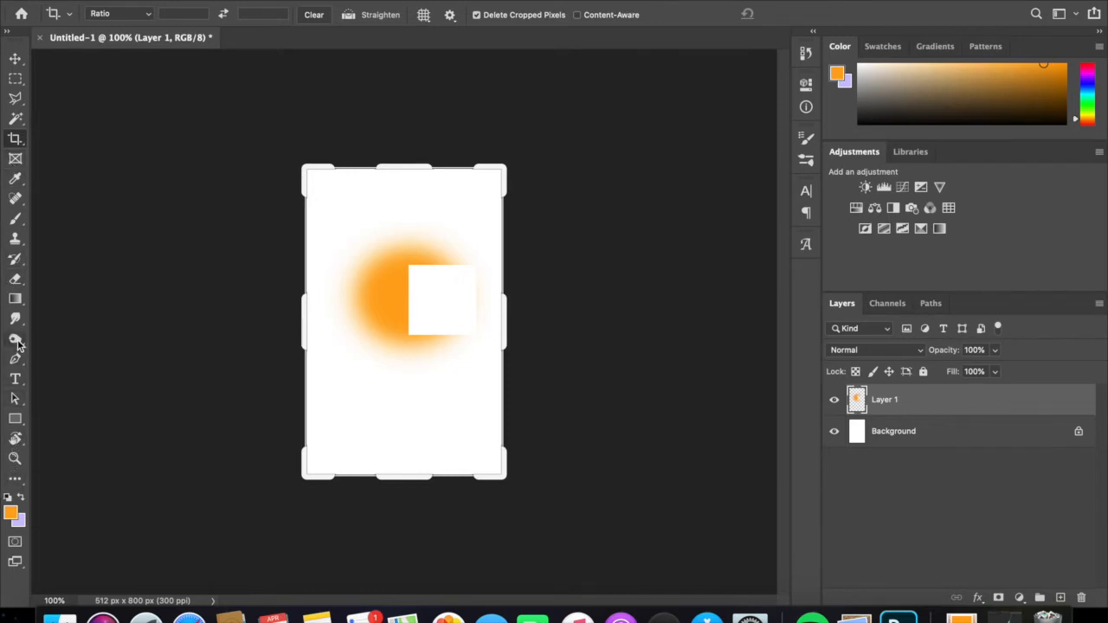
Draw a rectangular frame around the orange spot with the Frame tool and undo it
left_click(8, 163)
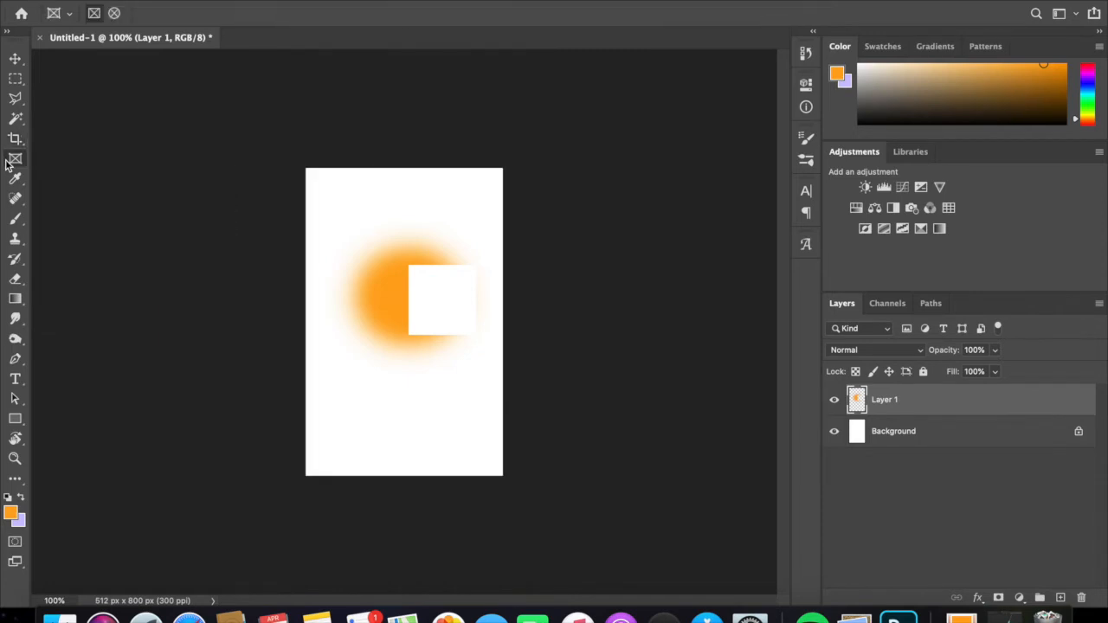
left_click_drag(337, 215, 491, 410)
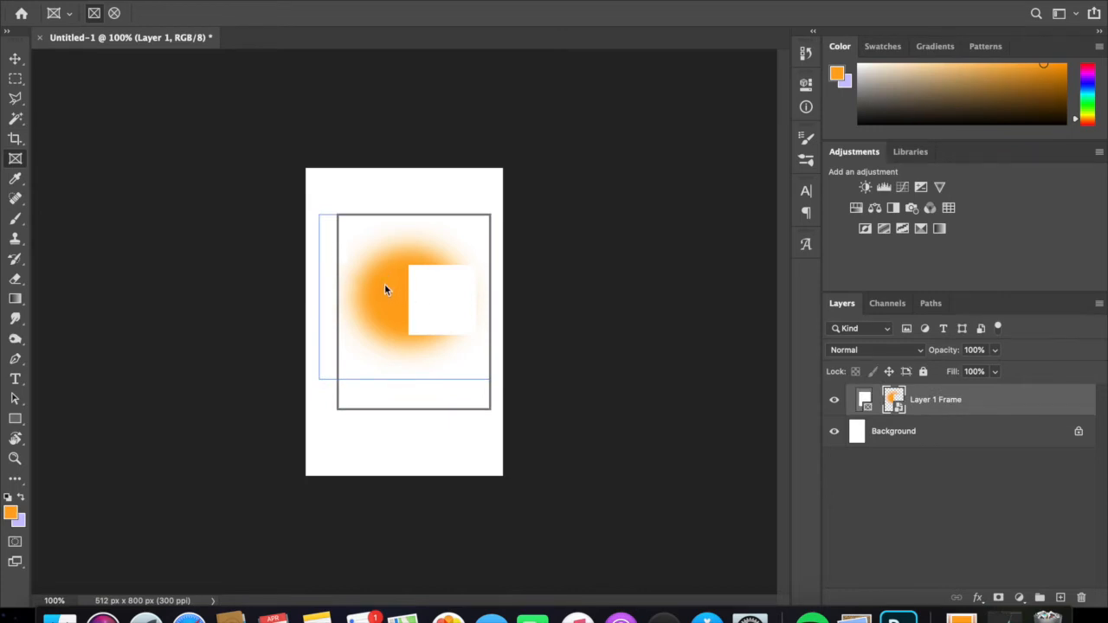
key("super+z")
Sample the orange of the spot with the Eyedropper, then check the foreground colour in the Color Picker and accept it
left_click(15, 180)
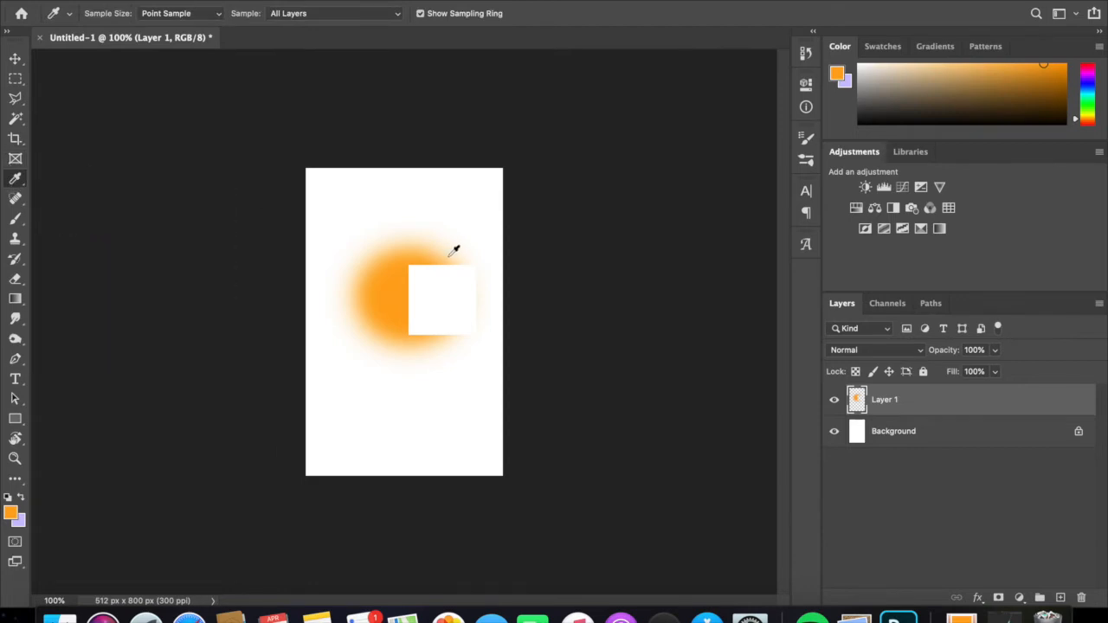
left_click(398, 267)
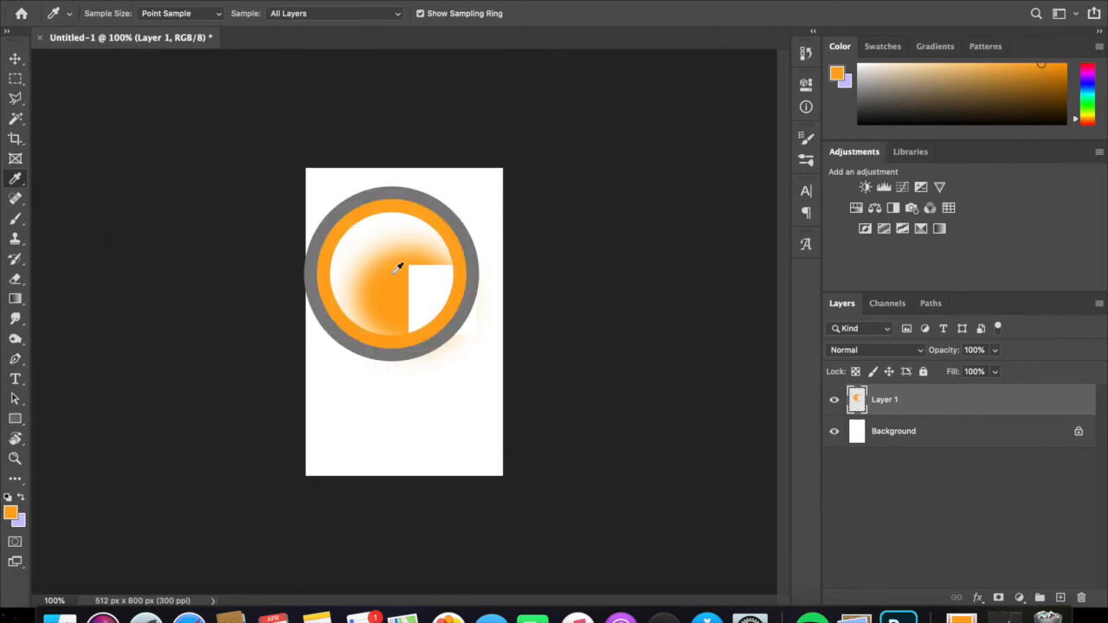
left_click(12, 513)
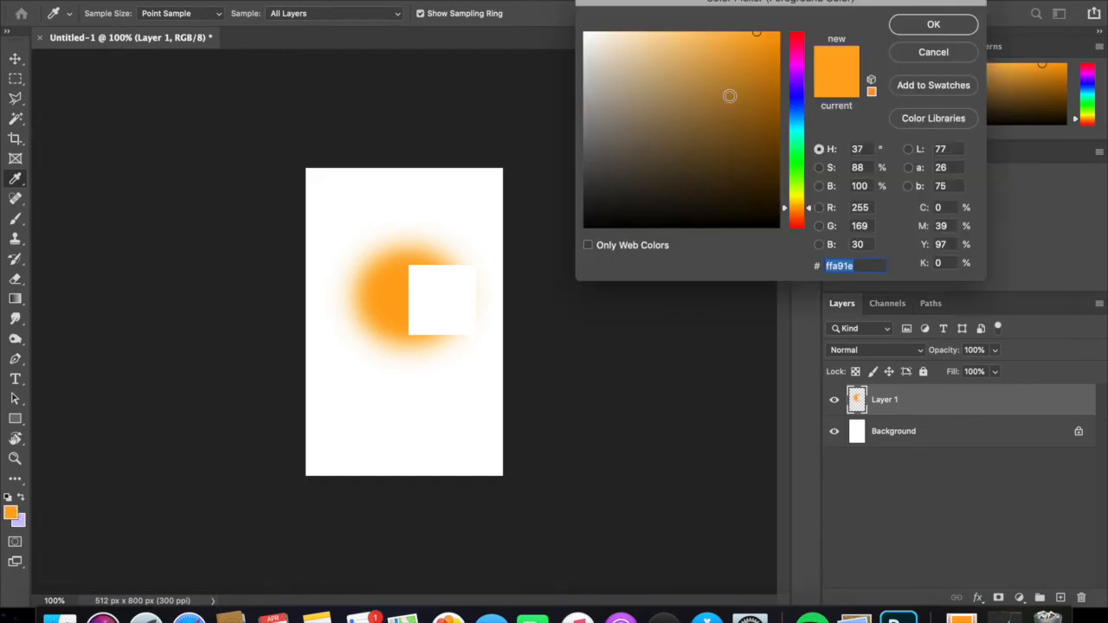
left_click(917, 28)
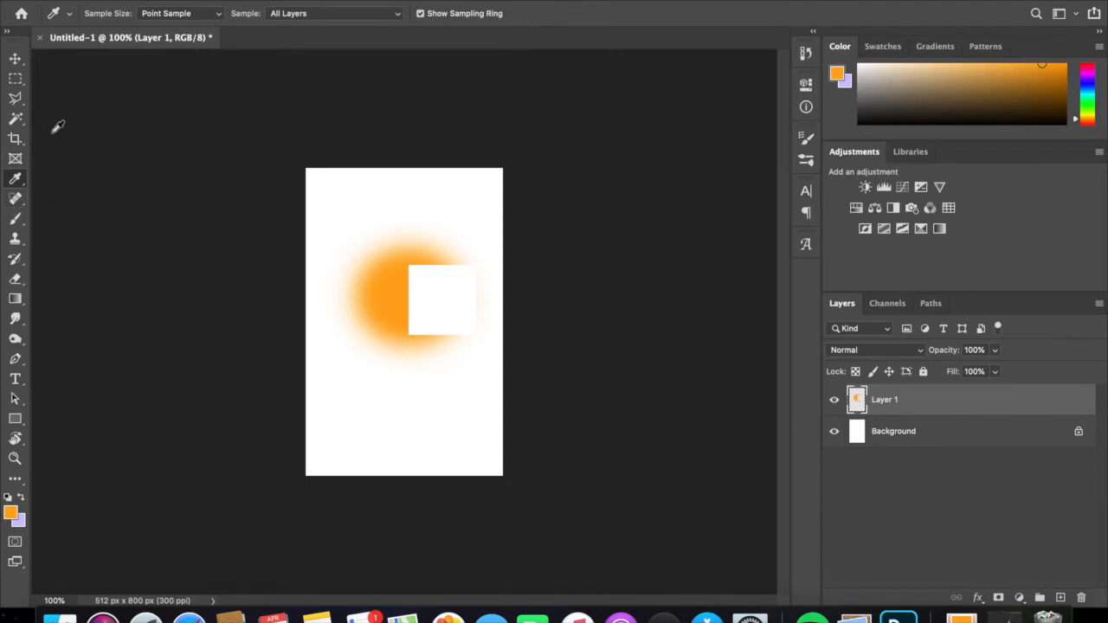
Try several Spot Healing Brush strokes across the upper part of the orange spot
left_click(17, 199)
left_click_drag(404, 246, 370, 299)
left_click_drag(376, 229, 355, 270)
left_click_drag(370, 218, 460, 250)
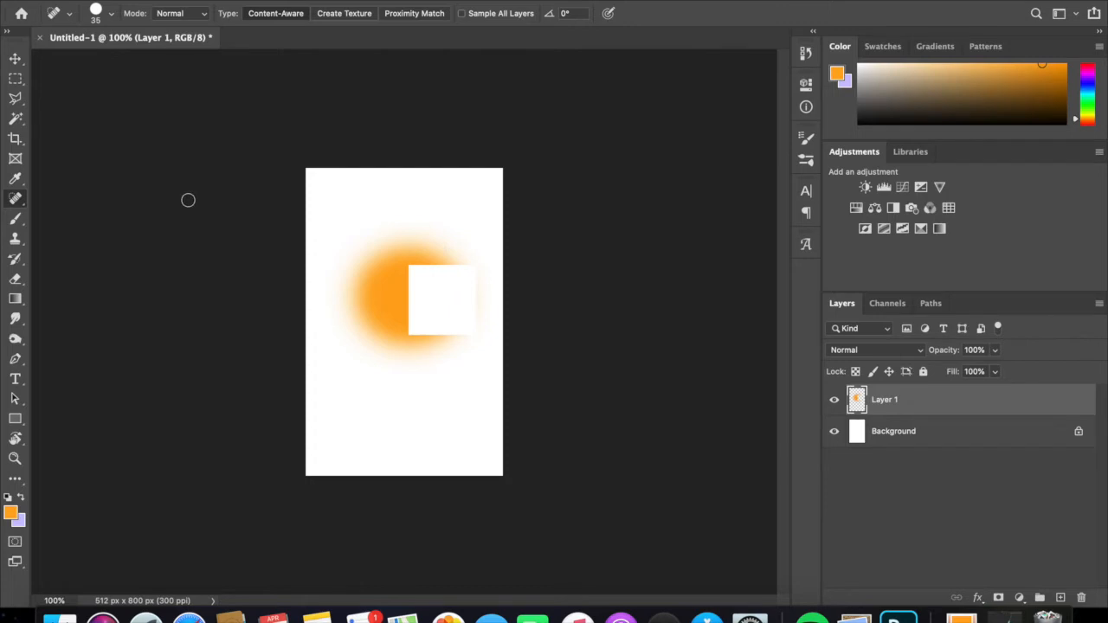
Paint the whole canvas on Layer 1 solid orange with the soft 250 px Brush
left_click(15, 218)
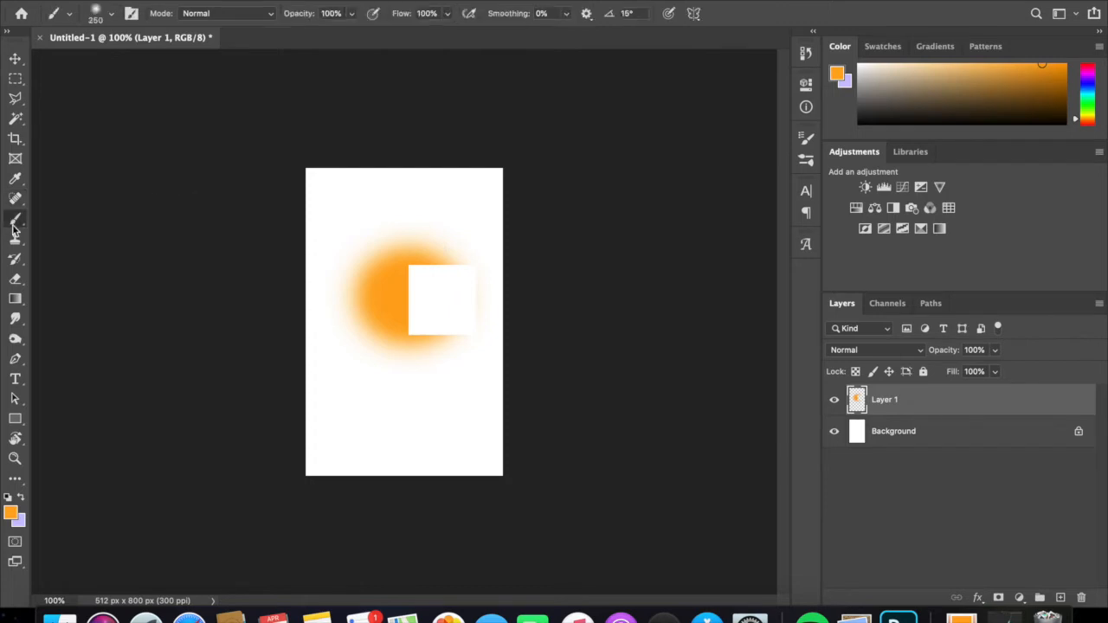
mouse_move(455, 187)
left_mouse_down()
mouse_move(411, 213)
mouse_move(454, 263)
mouse_move(324, 220)
mouse_move(298, 195)
mouse_move(472, 172)
mouse_move(532, 223)
mouse_move(422, 312)
mouse_move(284, 199)
mouse_move(378, 381)
mouse_move(488, 213)
mouse_move(515, 475)
mouse_move(505, 287)
mouse_move(432, 502)
mouse_move(321, 320)
mouse_move(309, 227)
mouse_move(450, 493)
mouse_move(310, 590)
mouse_move(365, 386)
mouse_move(321, 465)
left_mouse_up()
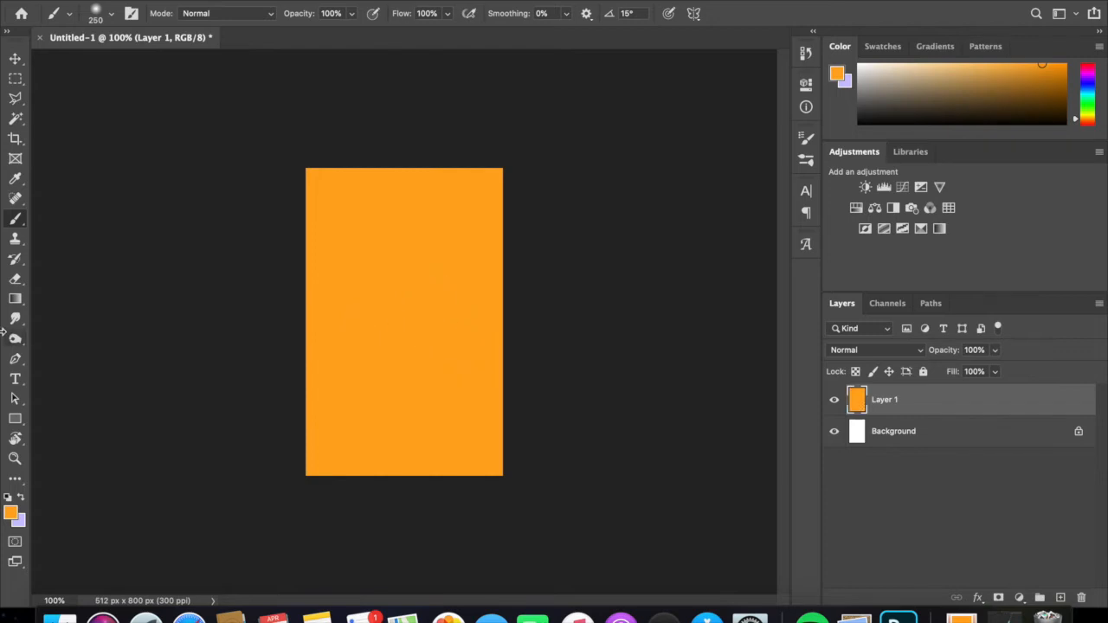
Add a new layer above Layer 1, swap the foreground and background colours, and brush the upper half of the canvas lavender
left_click(15, 240)
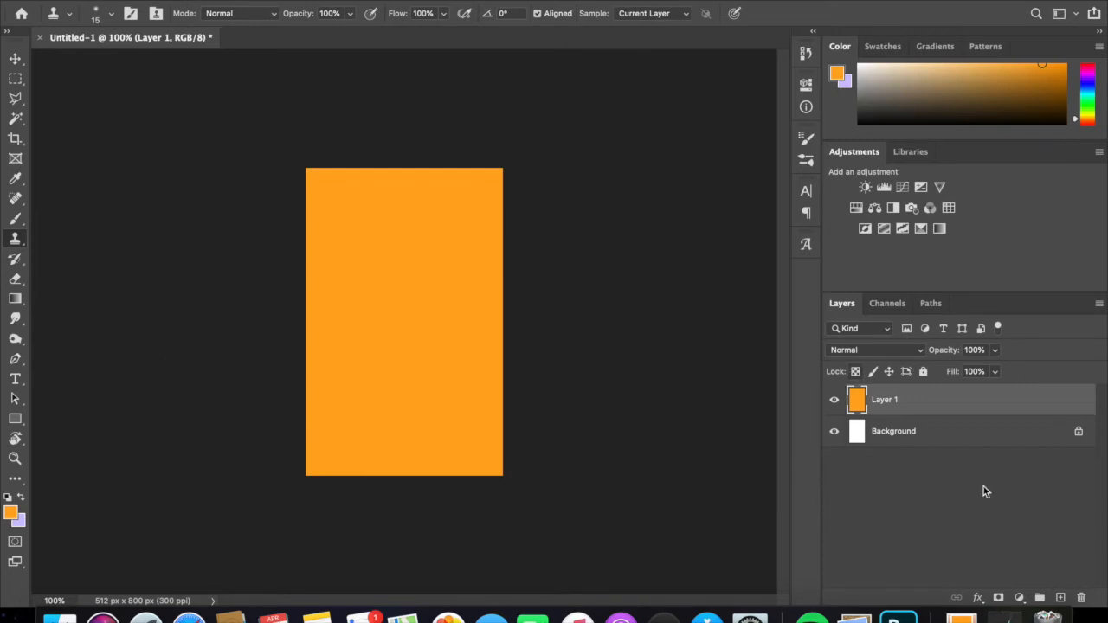
left_click(1066, 598)
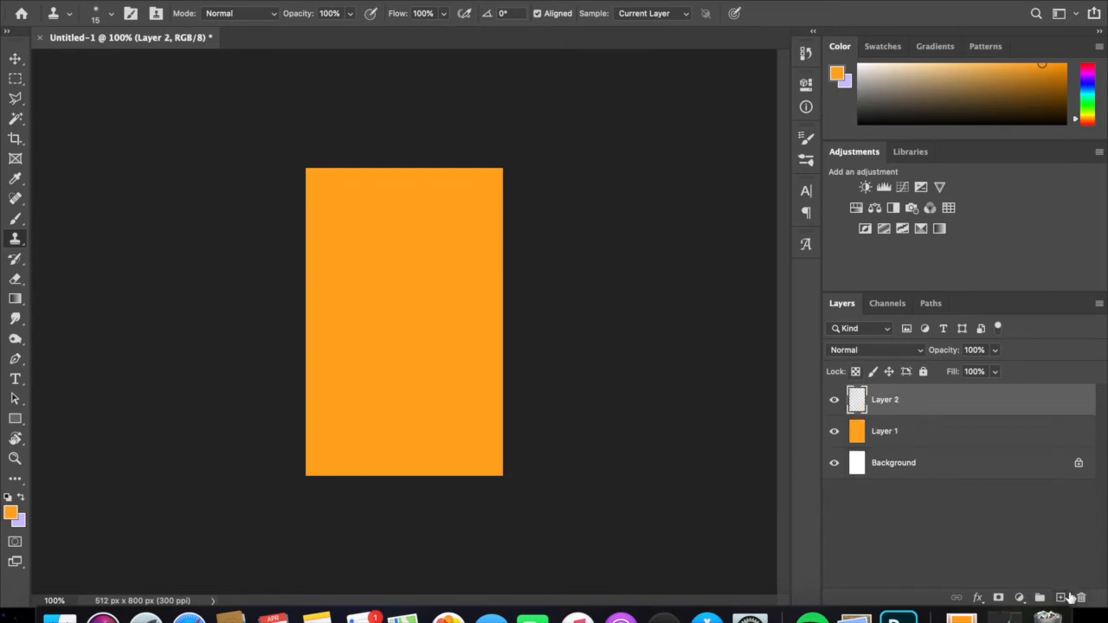
left_click(22, 499)
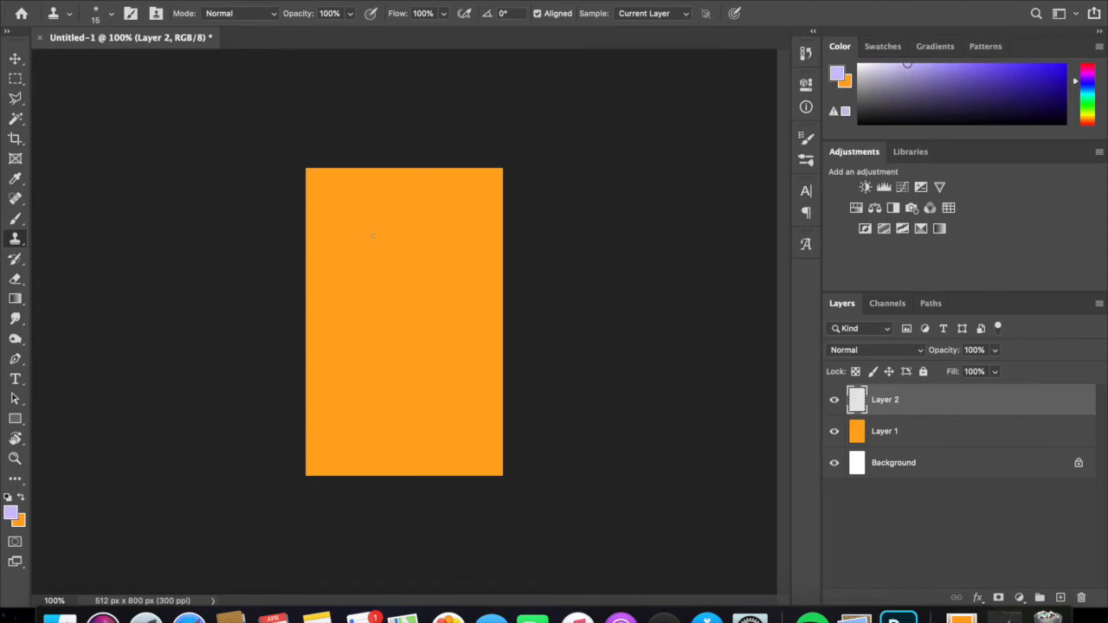
key("b")
mouse_move(373, 235)
left_mouse_down()
mouse_move(350, 272)
mouse_move(450, 263)
mouse_move(518, 239)
mouse_move(498, 223)
mouse_move(337, 197)
mouse_move(372, 172)
mouse_move(317, 185)
mouse_move(296, 246)
mouse_move(327, 265)
mouse_move(455, 248)
left_mouse_up()
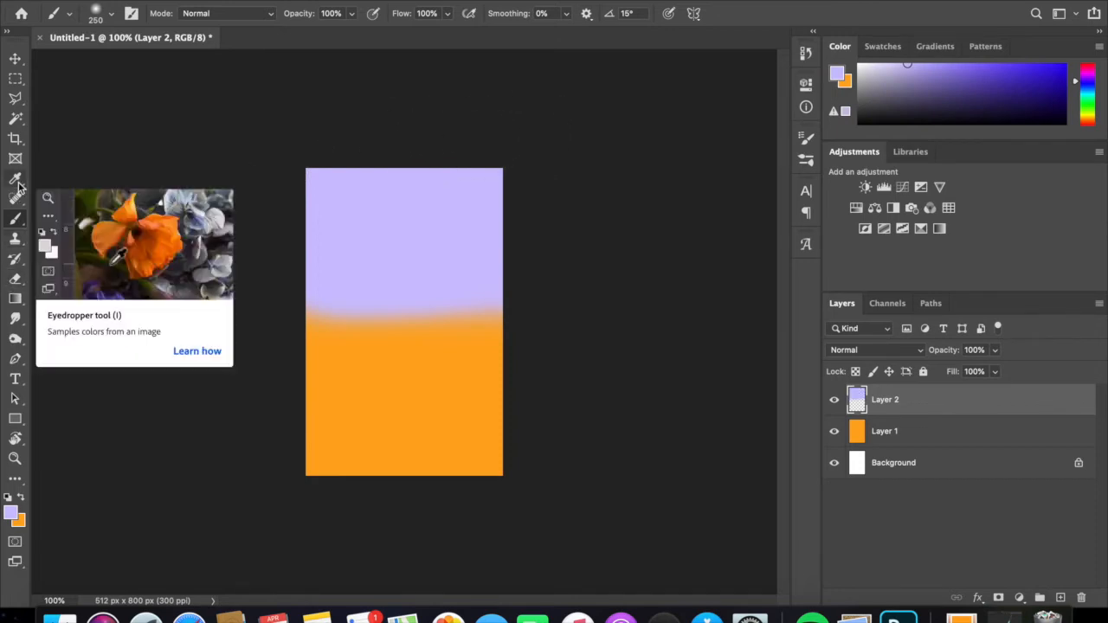
Sample the lavender area with the 125 px Clone Stamp and clone it downward over the orange part of the canvas
left_click(15, 238)
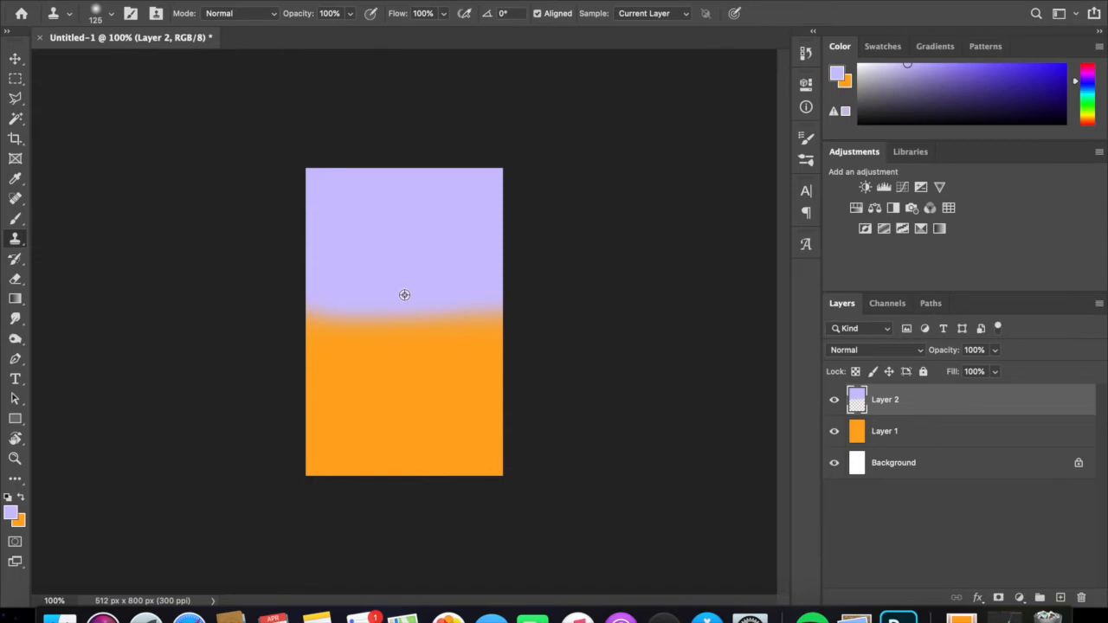
left_click(404, 294, "alt")
left_click(395, 362)
mouse_move(388, 383)
left_mouse_down()
mouse_move(441, 381)
mouse_move(364, 368)
mouse_move(312, 326)
mouse_move(329, 337)
mouse_move(485, 329)
left_mouse_up()
left_click_drag(319, 317, 441, 306)
mouse_move(492, 340)
left_mouse_down()
mouse_move(428, 372)
mouse_move(439, 332)
mouse_move(394, 323)
mouse_move(397, 346)
mouse_move(328, 400)
left_mouse_up()
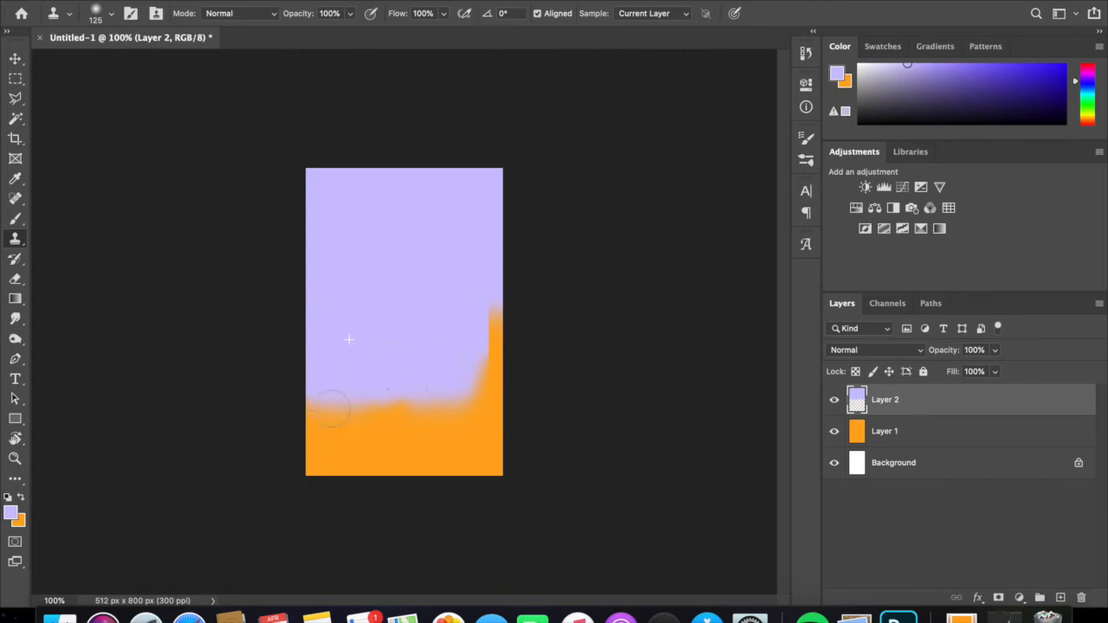
left_click_drag(434, 405, 483, 373)
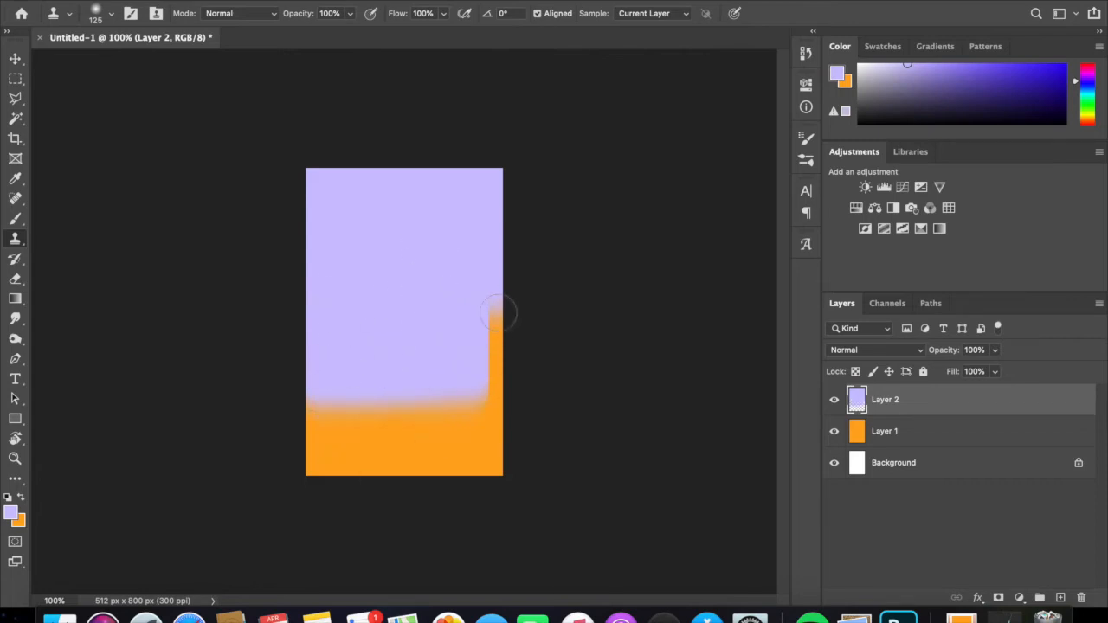
Draw two History Brush strokes in the middle of the lavender area and undo both
left_click(15, 259)
left_click_drag(400, 268, 434, 342)
mouse_move(418, 239)
left_mouse_down()
mouse_move(409, 272)
mouse_move(439, 305)
left_mouse_up()
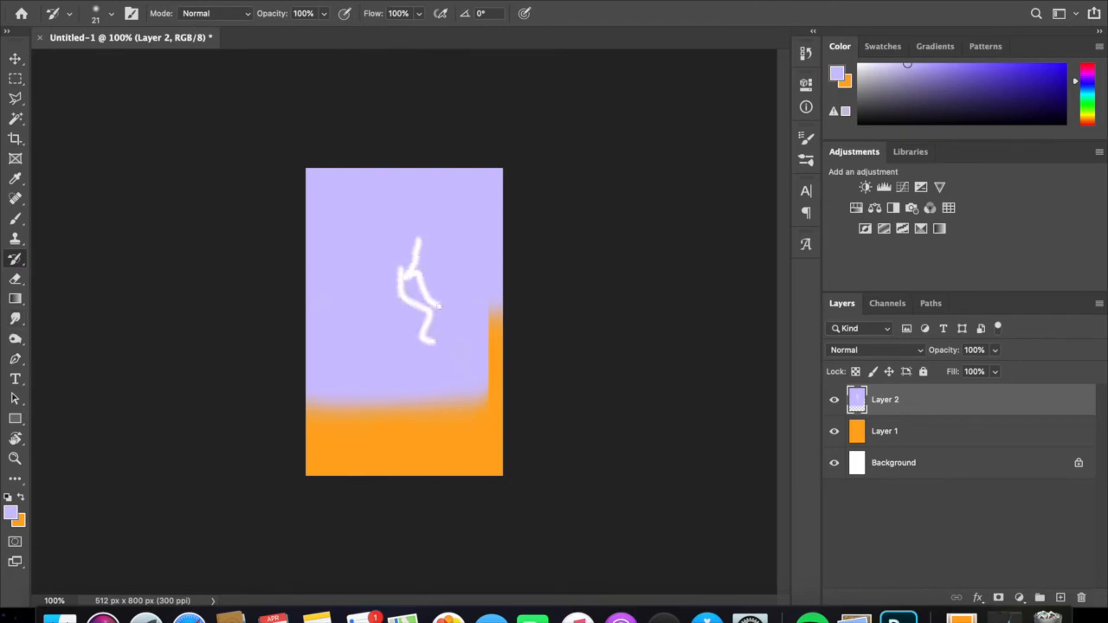
key("ctrl+z")
key("ctrl+z")
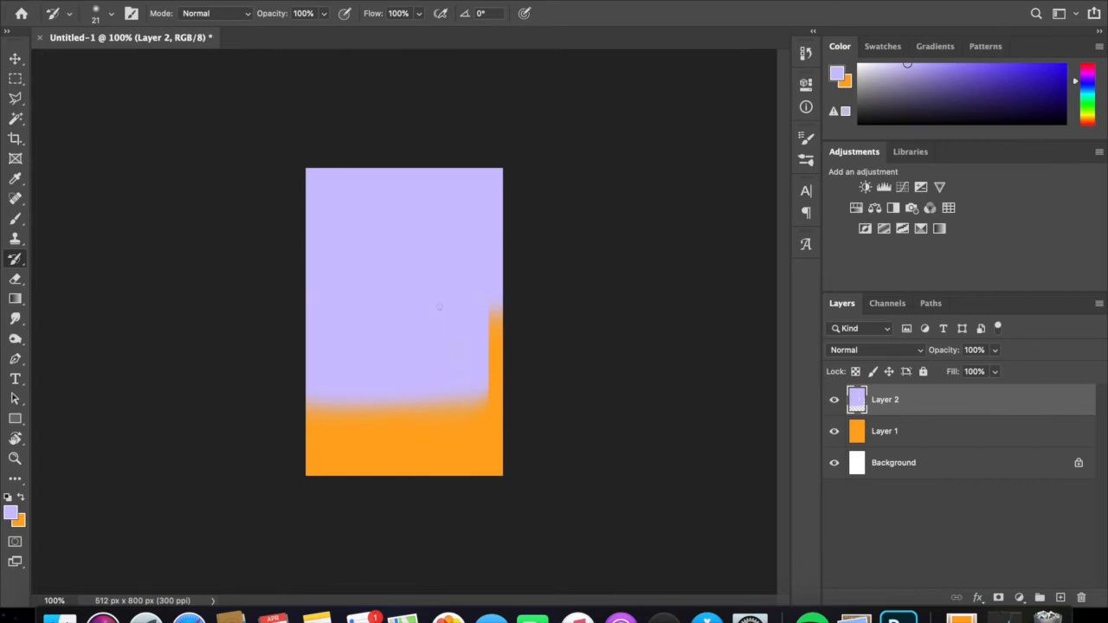
Erase the lavender paint from Layer 2 across the whole canvas with the 90 px Eraser
left_click(15, 279)
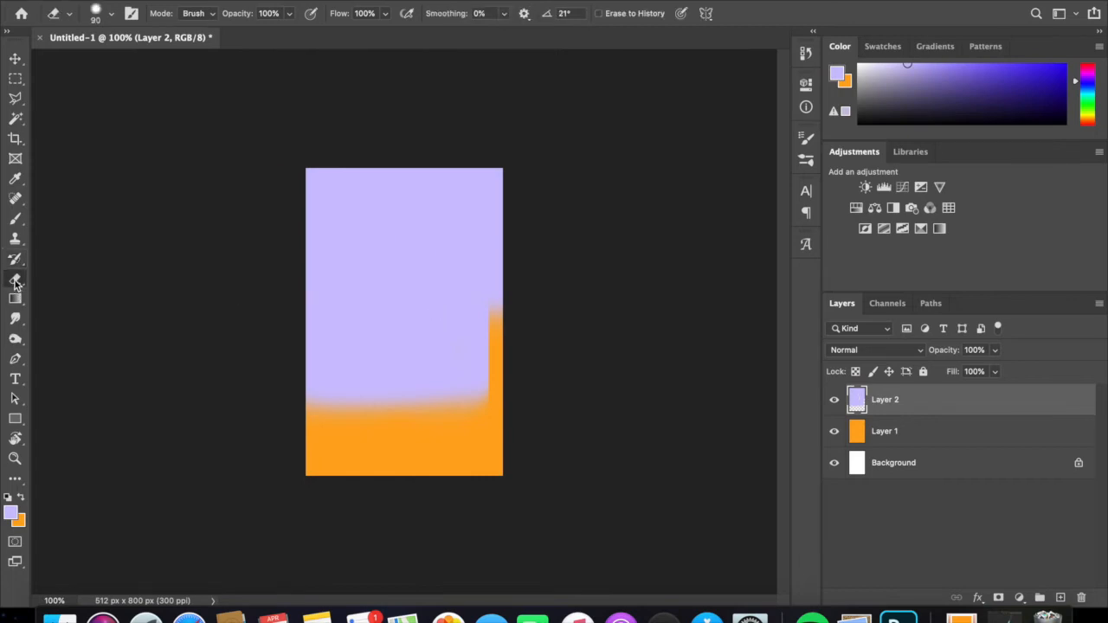
mouse_move(423, 274)
left_mouse_down()
mouse_move(459, 339)
mouse_move(428, 242)
mouse_move(483, 278)
mouse_move(511, 231)
mouse_move(476, 375)
mouse_move(437, 394)
mouse_move(458, 398)
mouse_move(404, 398)
mouse_move(392, 382)
mouse_move(383, 395)
mouse_move(392, 351)
mouse_move(338, 385)
mouse_move(368, 252)
mouse_move(378, 320)
mouse_move(405, 207)
mouse_move(367, 154)
mouse_move(292, 237)
mouse_move(302, 181)
mouse_move(321, 342)
mouse_move(374, 254)
left_mouse_up()
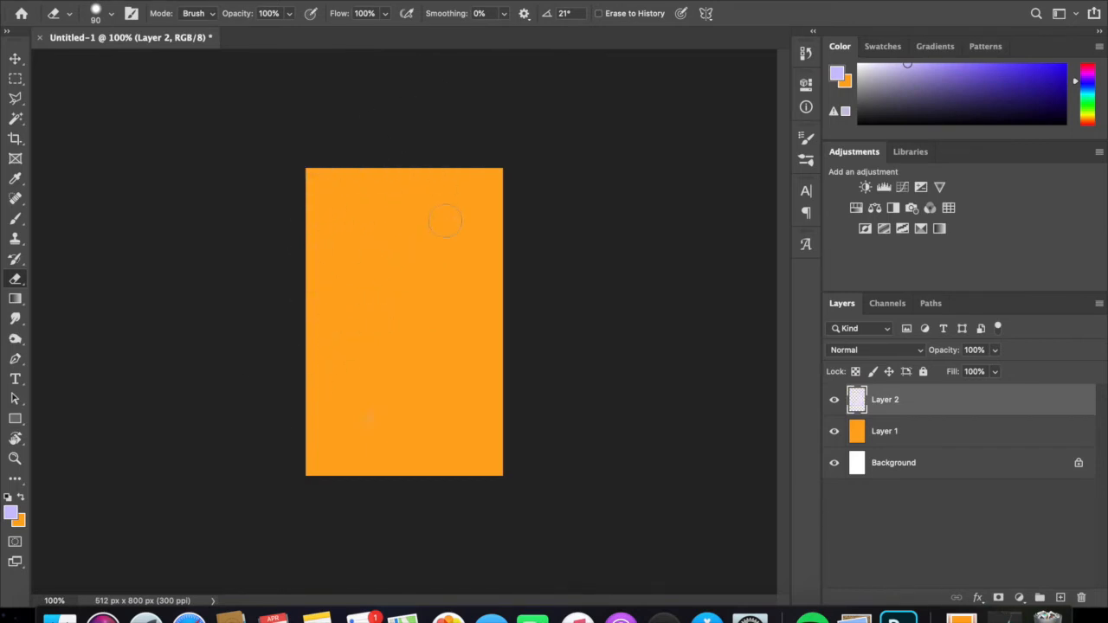
Set the Gradient tool to the Purple_03 preset from the Purples group in the Gradient Editor
left_click(14, 298)
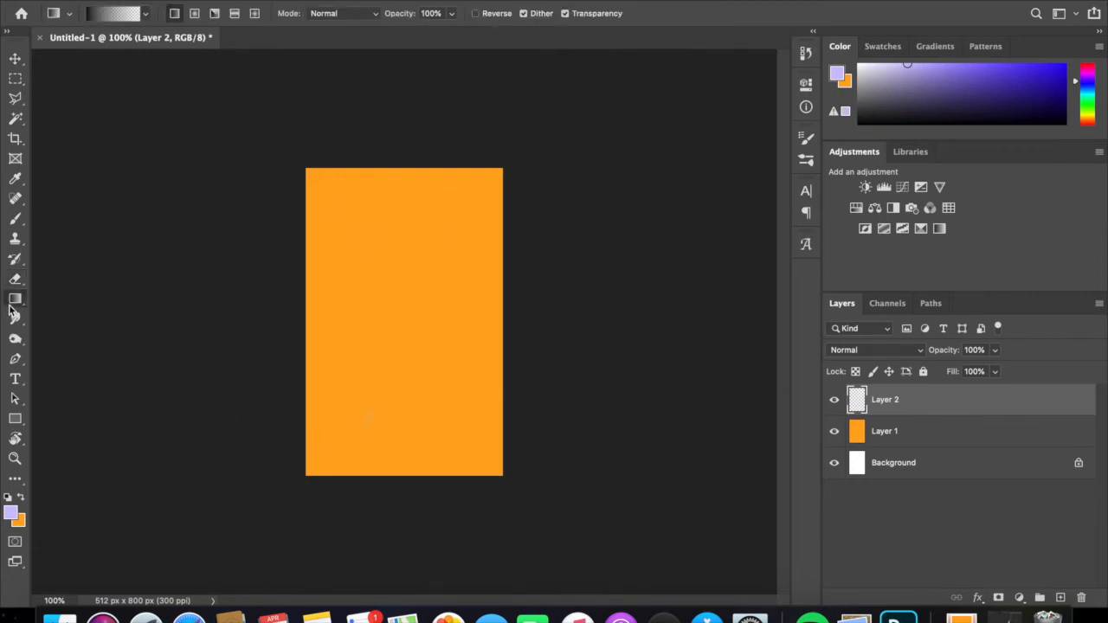
left_click(111, 14)
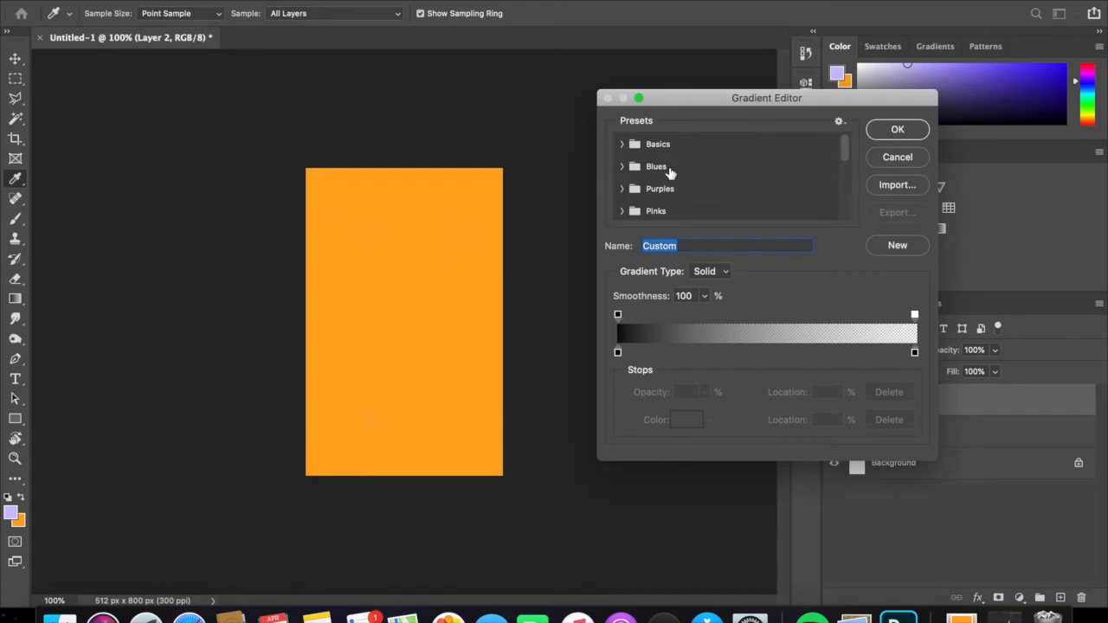
scroll(669, 173, "down", 5)
scroll(669, 173, "up", 5)
left_click(623, 192)
scroll(668, 194, "down", 3)
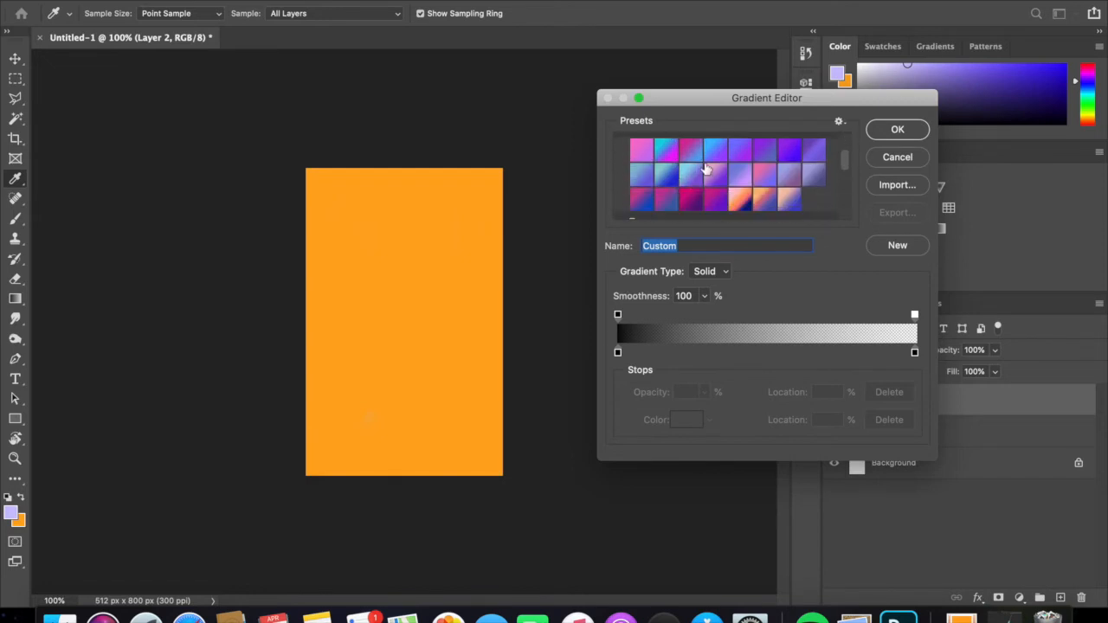
left_click(690, 151)
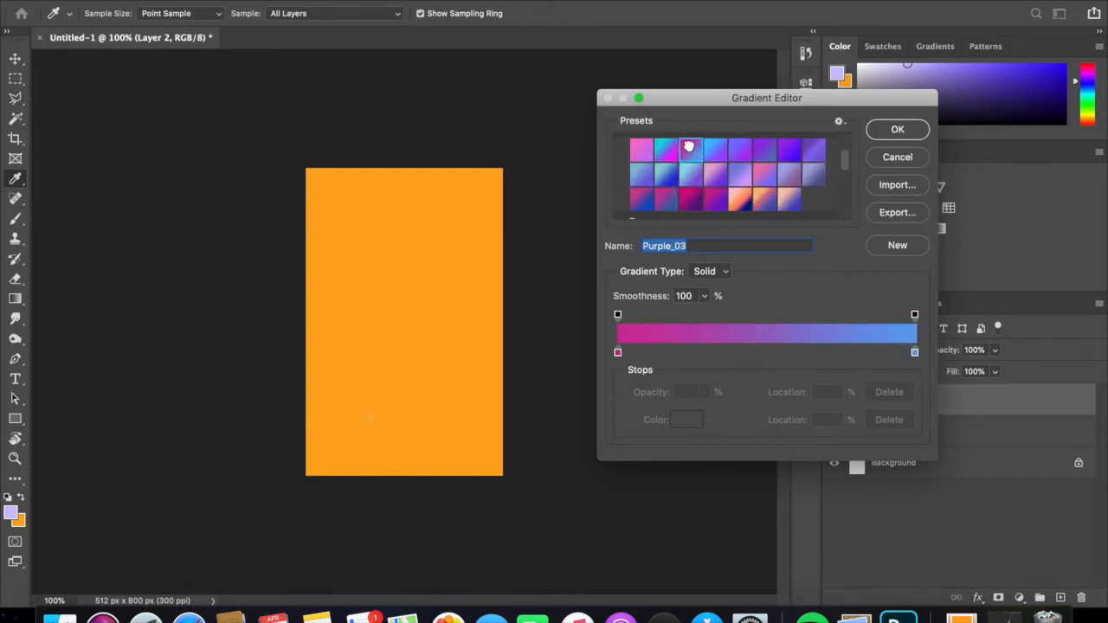
left_click(896, 132)
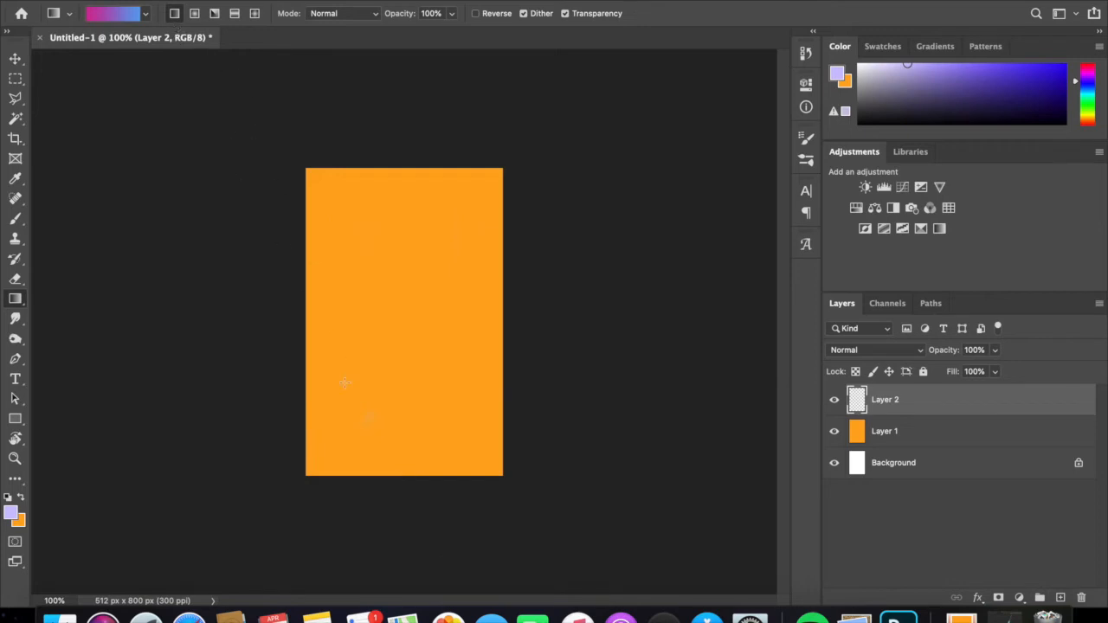
Fill Layer 2 with a linear gradient running from the canvas bottom to near its top, and undo it
left_click_drag(408, 476, 405, 194)
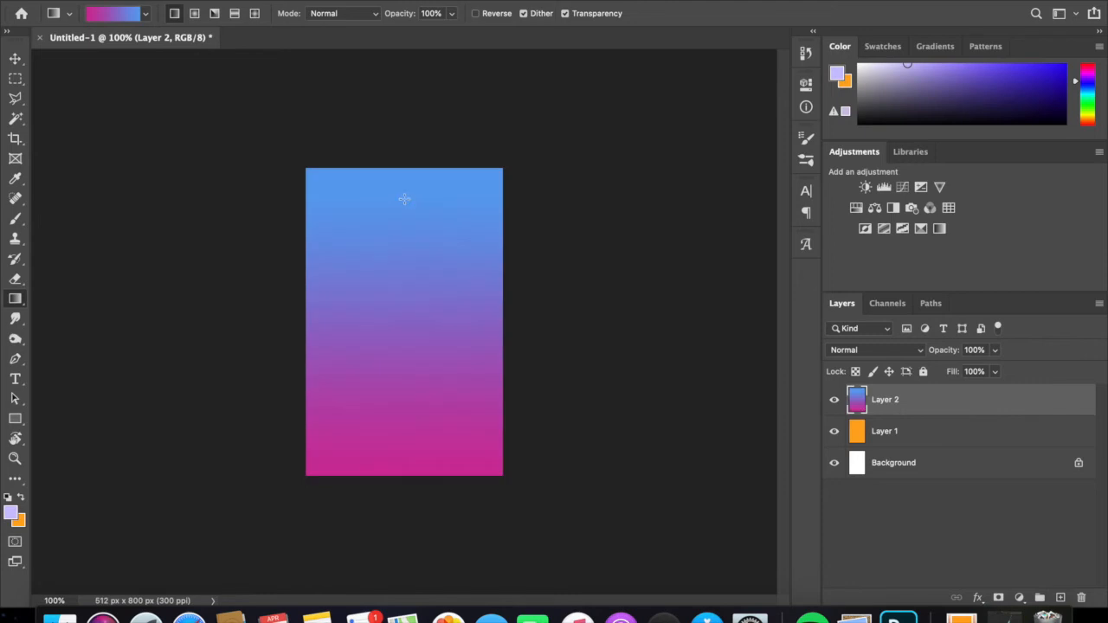
key("super+z")
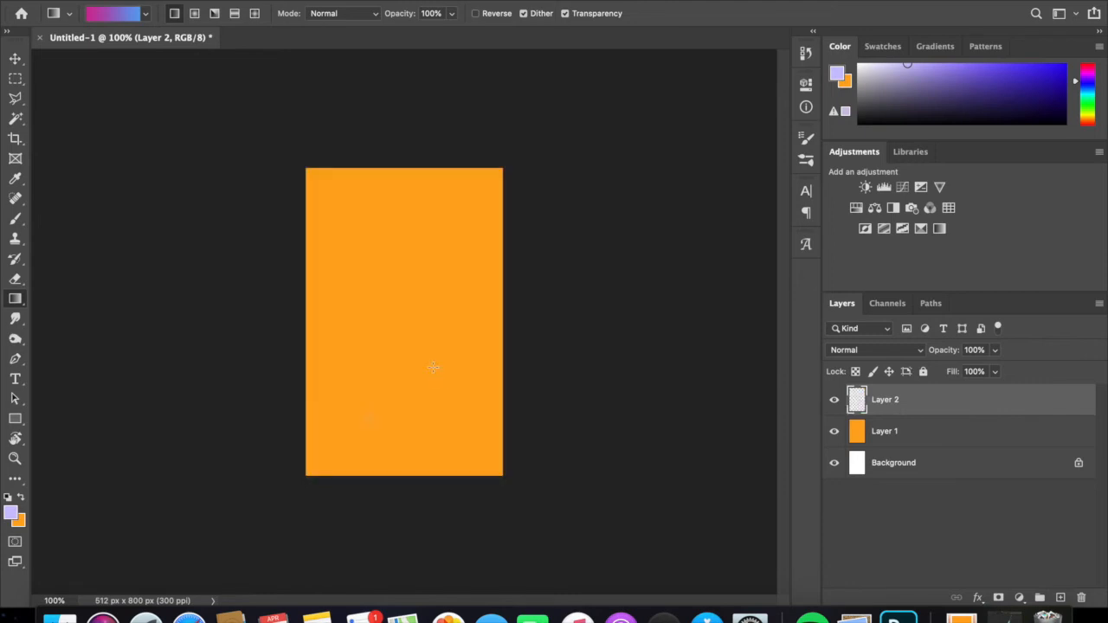
Switch to the radial gradient type and draw several gradients of different sizes and centres on Layer 2
left_click(194, 13)
left_click_drag(400, 169, 408, 474)
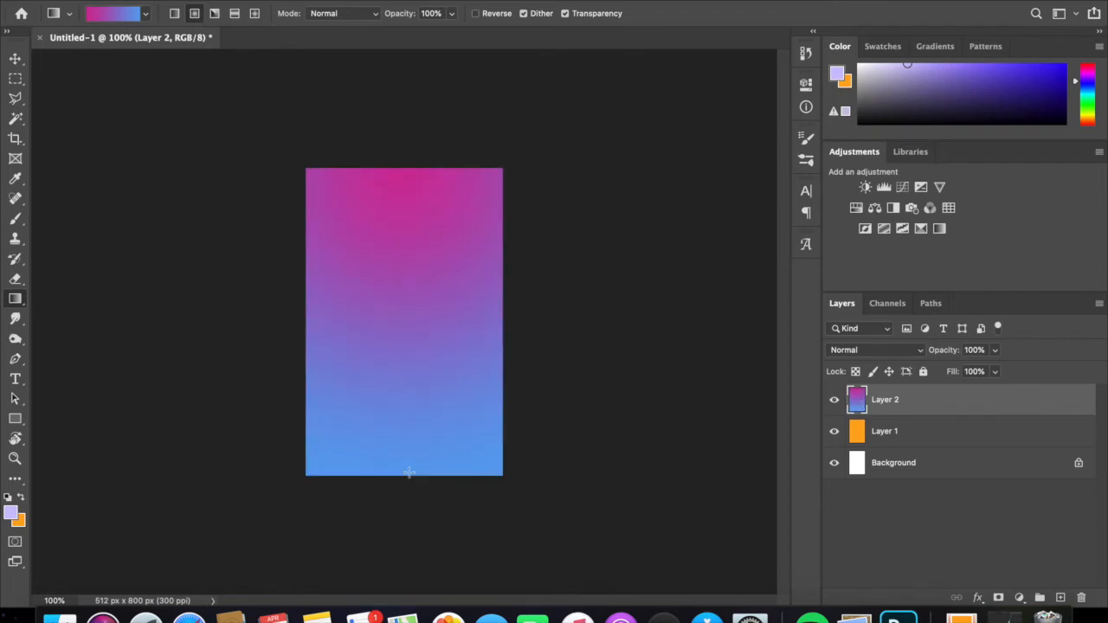
left_click_drag(413, 264, 411, 319)
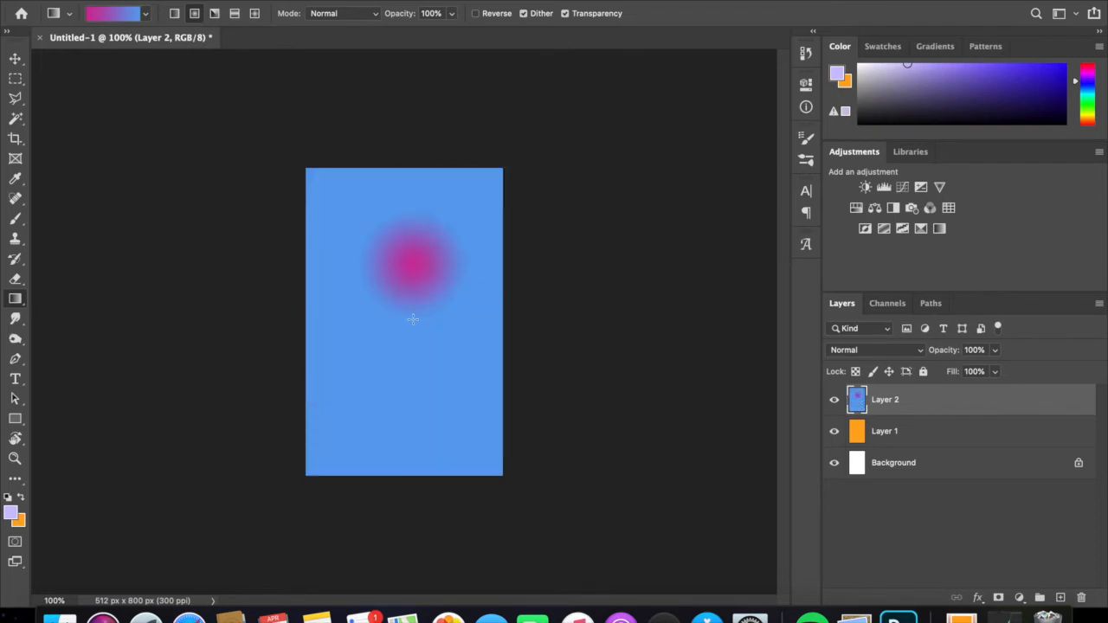
left_click_drag(392, 249, 397, 413)
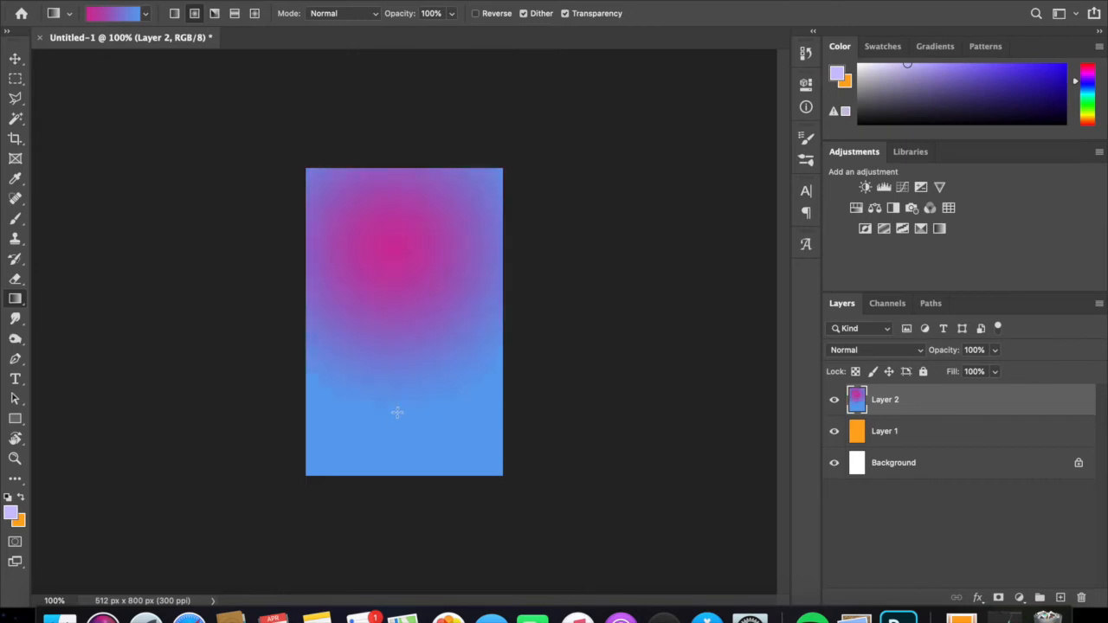
left_click_drag(414, 329, 414, 439)
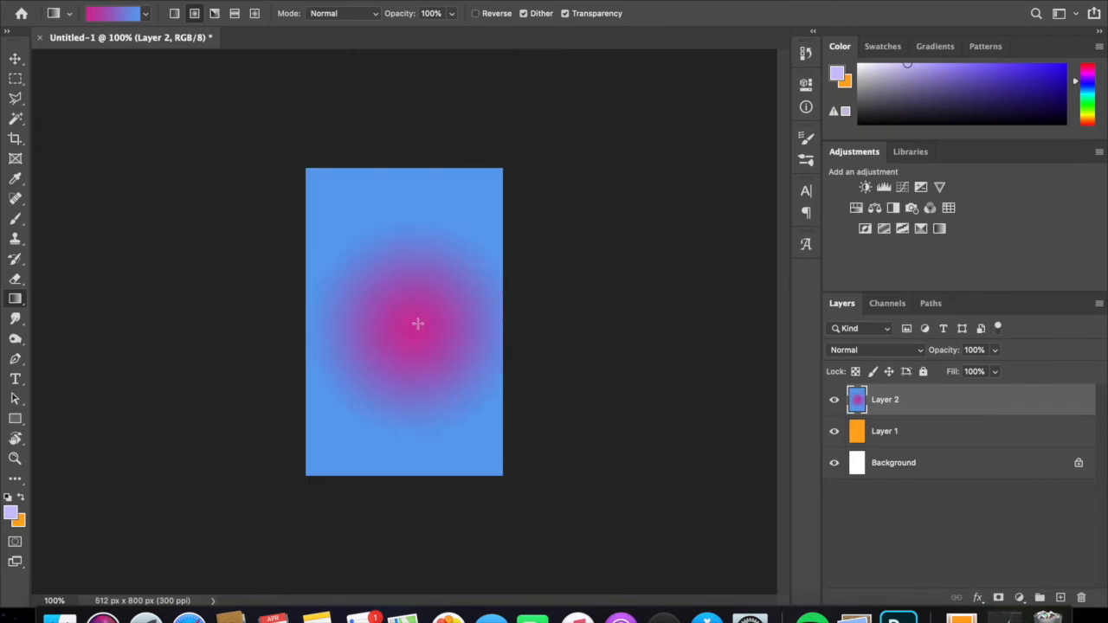
Switch to the angle gradient type and draw several gradients around the middle of the canvas
left_click(215, 14)
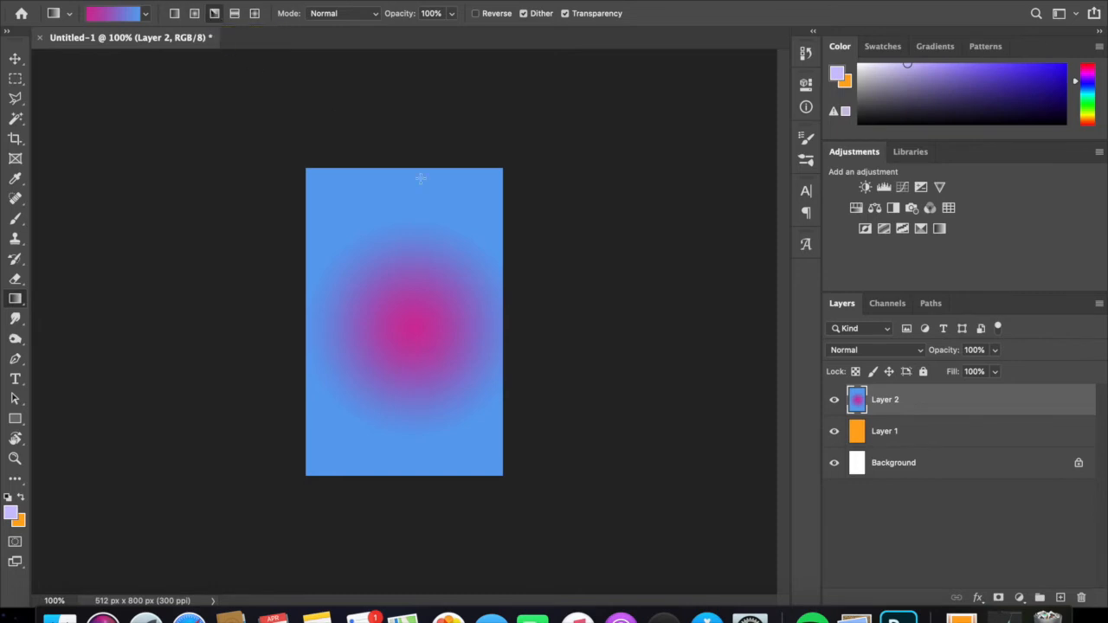
left_click_drag(417, 368, 417, 364)
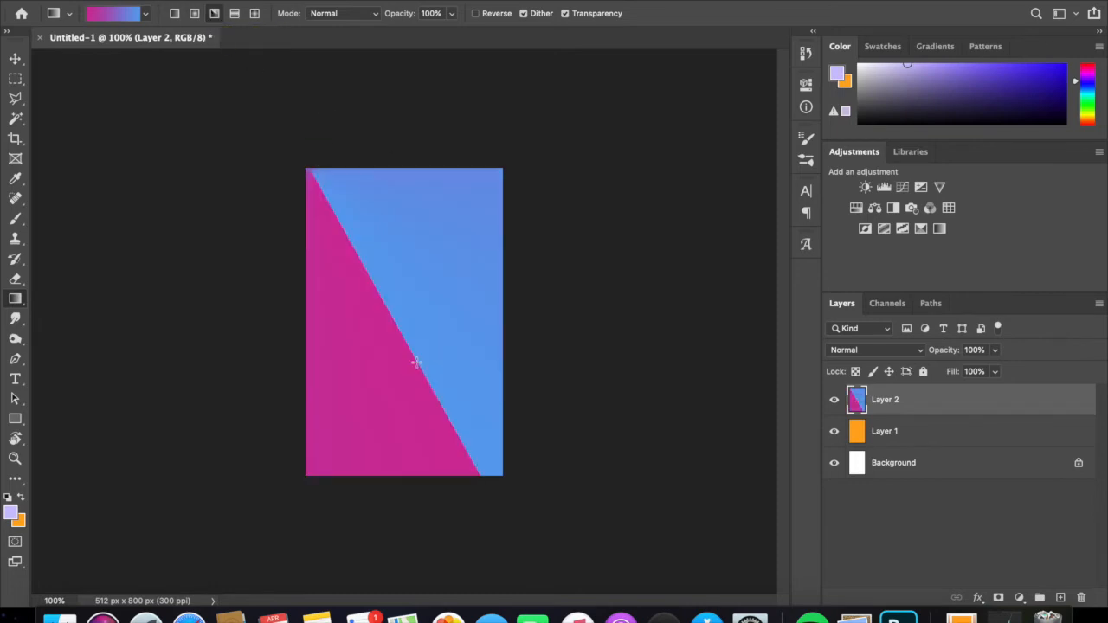
left_click_drag(428, 278, 427, 410)
left_click_drag(404, 249, 404, 333)
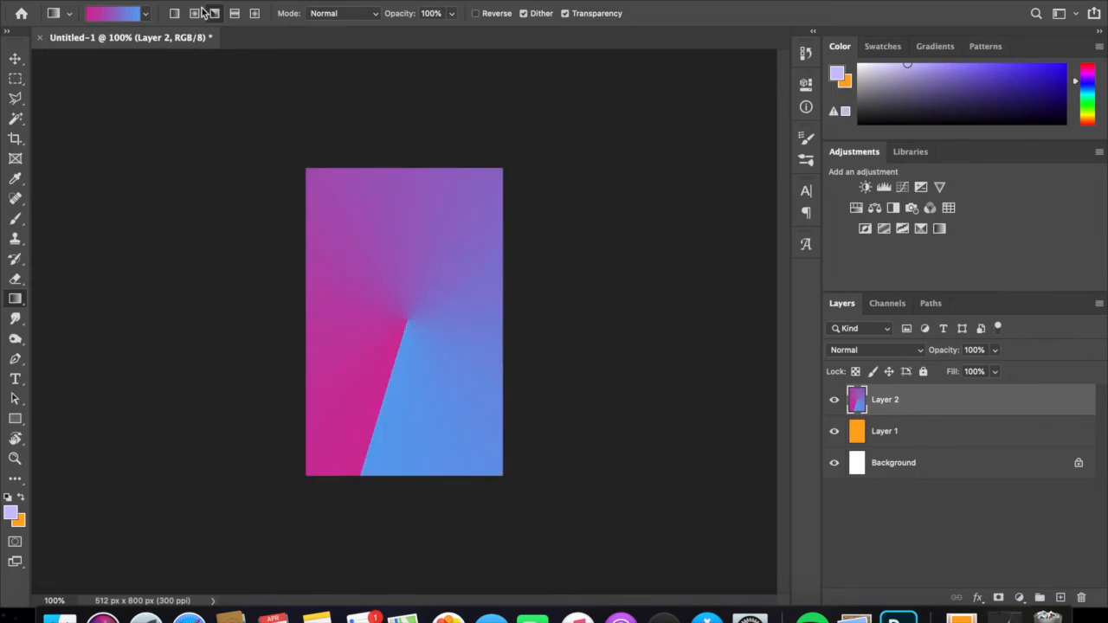
Switch to the reflected gradient type and draw vertical gradients of different lengths over the canvas
left_click(234, 13)
left_click_drag(401, 169, 405, 476)
left_click_drag(401, 246, 405, 331)
left_click_drag(404, 285, 407, 388)
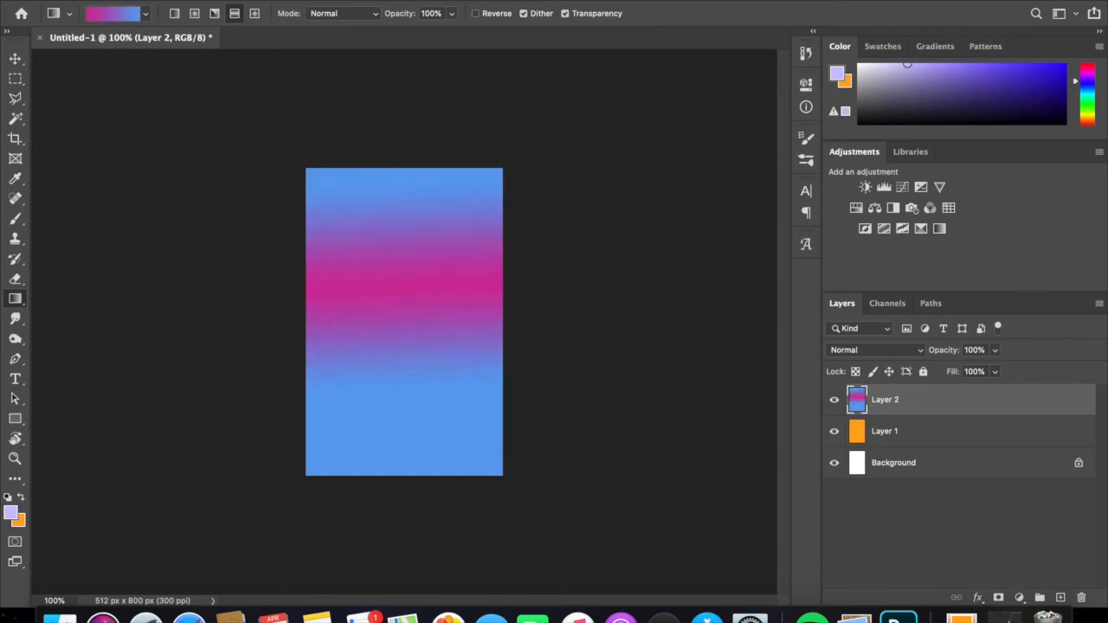
Switch to the diamond gradient type and draw several gradients, ending with a small tilted diamond slightly above the canvas centre
left_click(254, 14)
left_click_drag(420, 234, 371, 317)
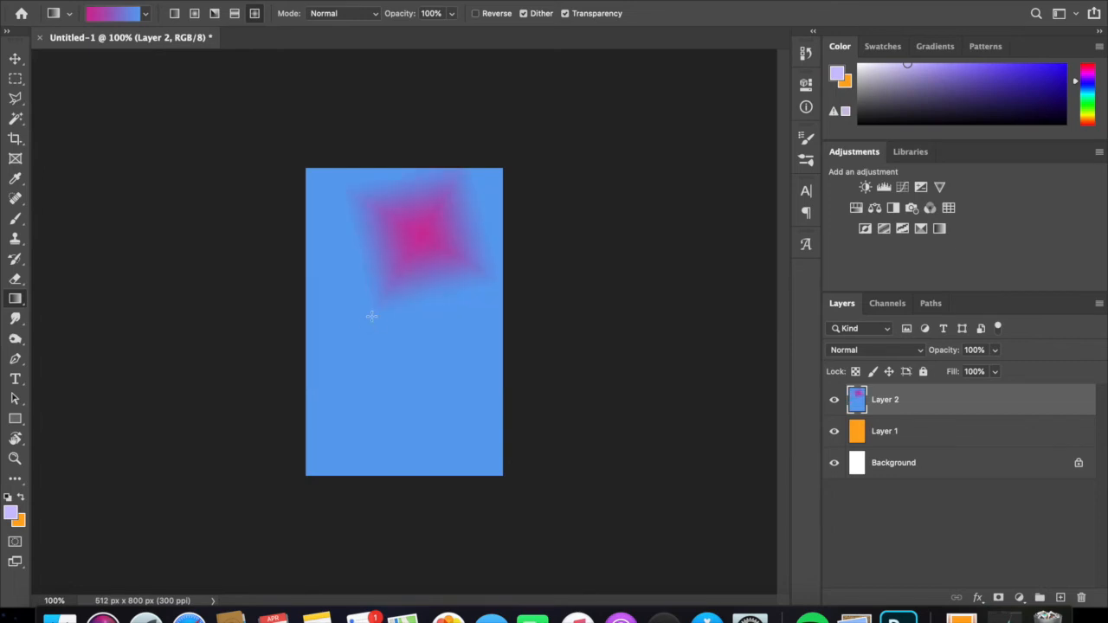
left_click_drag(358, 274, 404, 378)
left_click_drag(420, 295, 421, 357)
left_click_drag(385, 290, 405, 366)
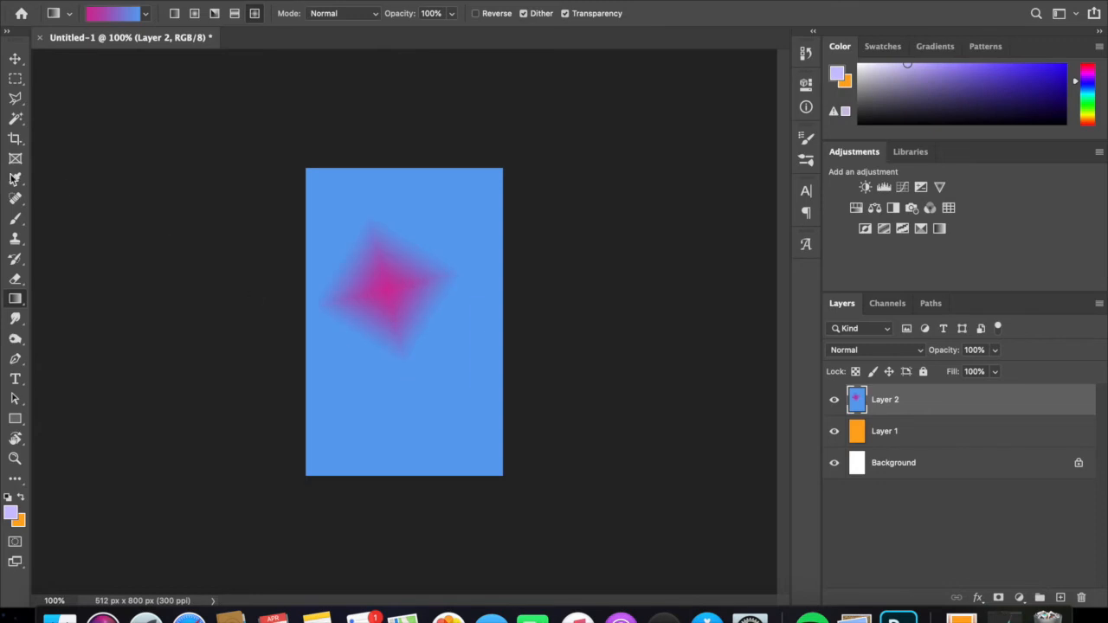
Switch to the Blur tool and soften the pink diamond on Layer 2 with a size 250 brush at 72% strength
left_click(20, 318)
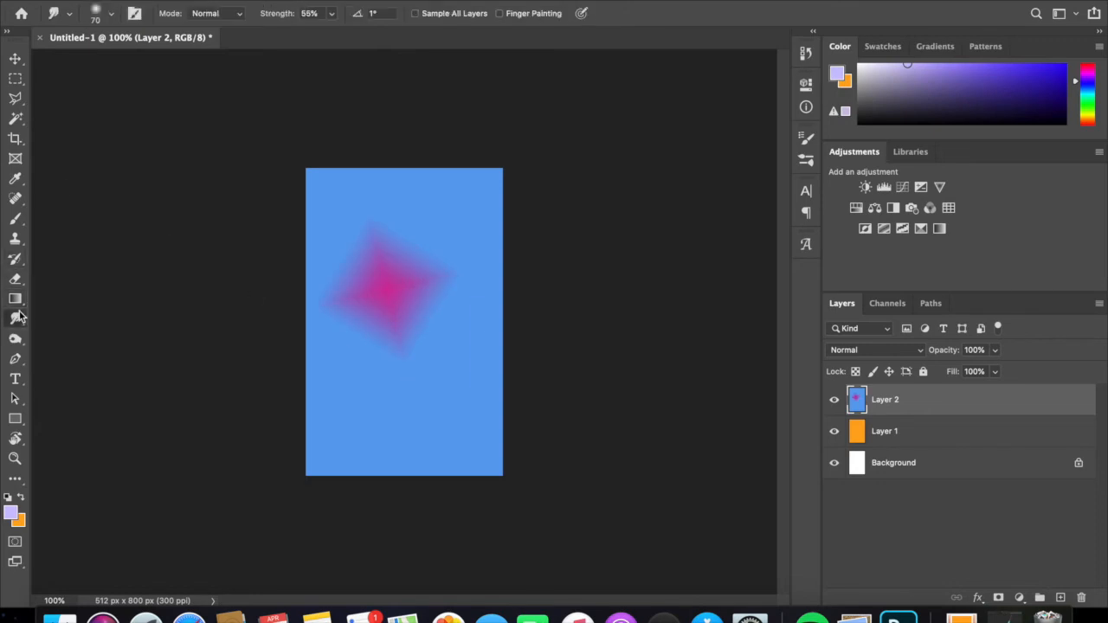
right_click(20, 318)
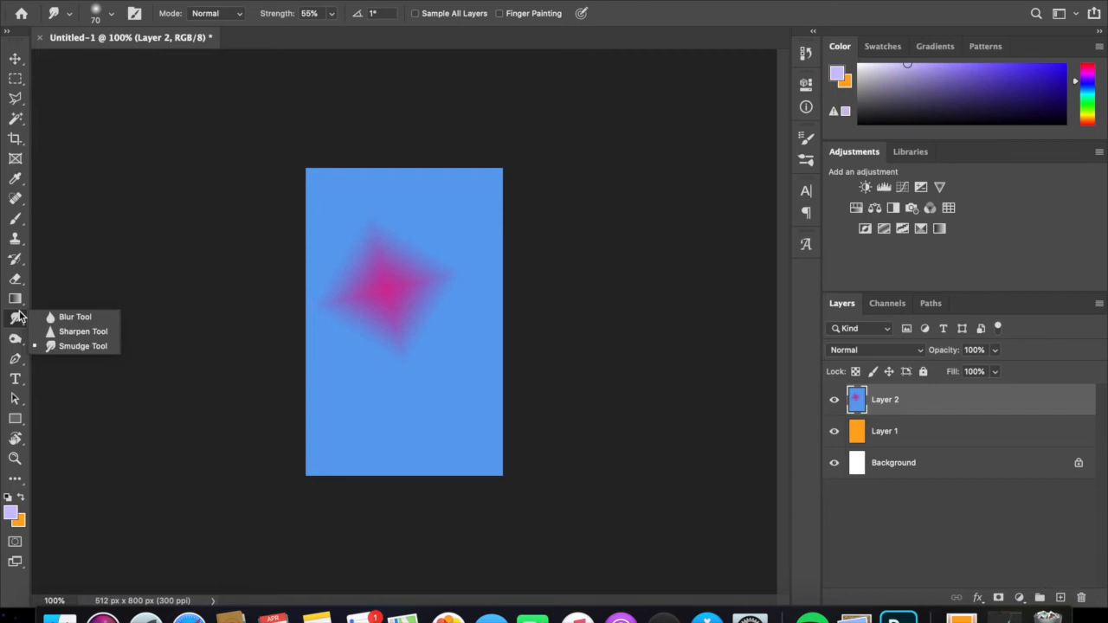
left_click(71, 321)
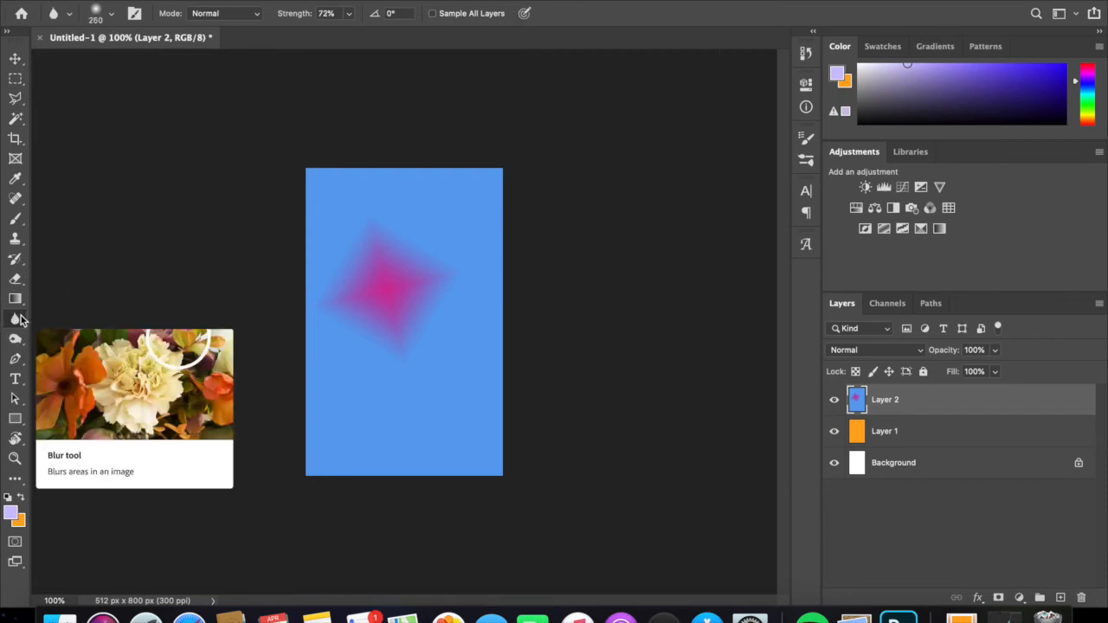
mouse_move(398, 277)
left_mouse_down()
mouse_move(399, 353)
mouse_move(368, 311)
mouse_move(380, 254)
mouse_move(404, 240)
mouse_move(395, 290)
left_mouse_up()
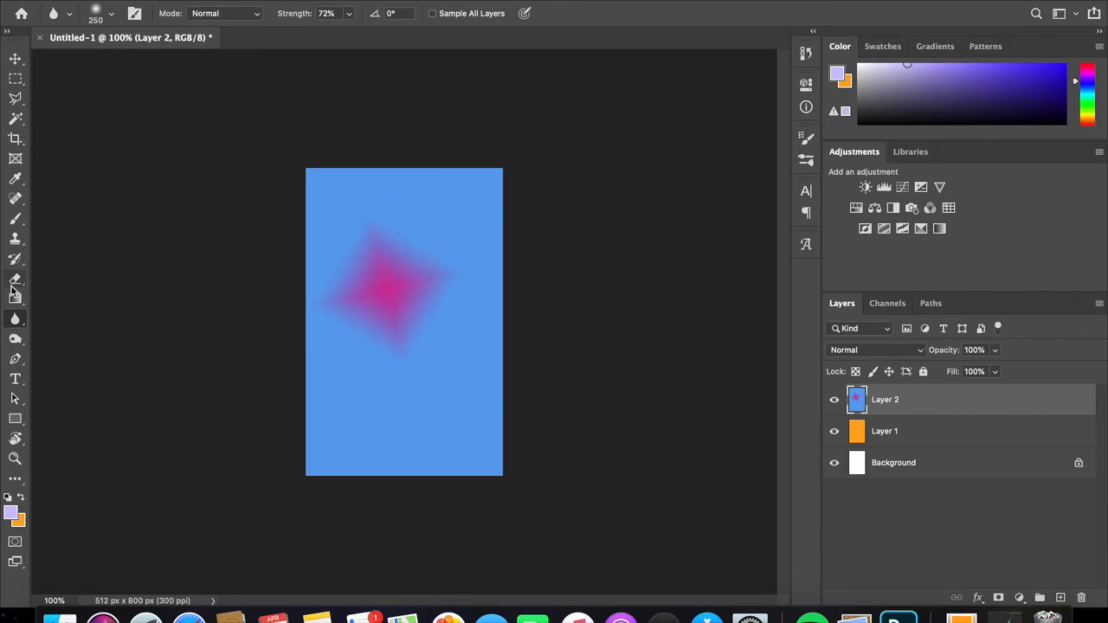
Smudge the pink diamond outward in all directions over the blue background with a size 150 brush at 55% strength
left_click(15, 318)
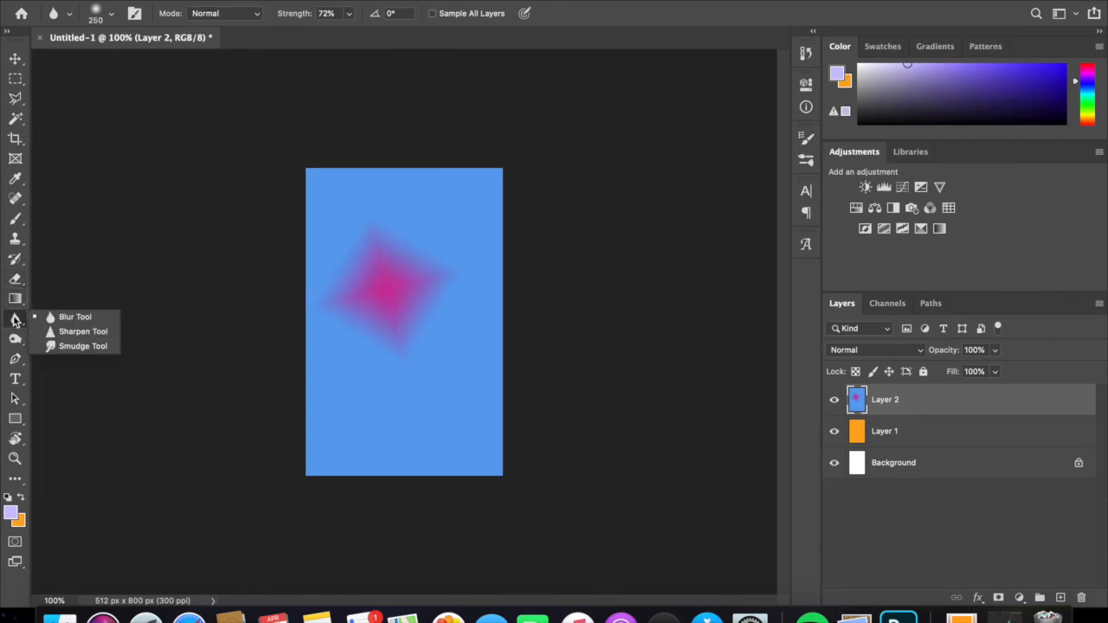
left_click(97, 347)
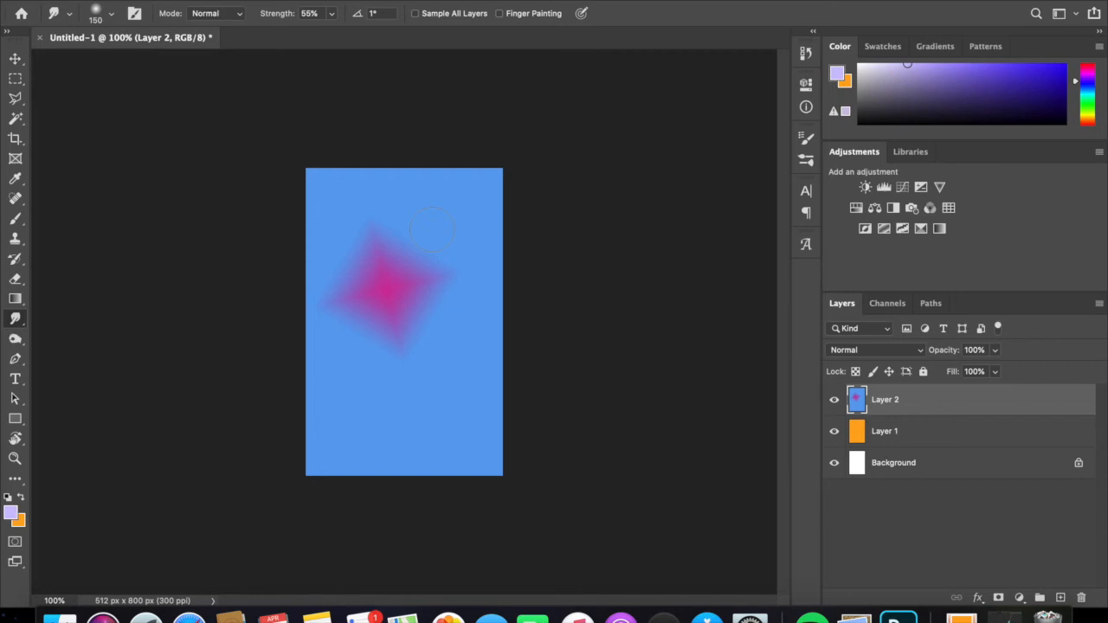
left_click_drag(394, 270, 389, 480)
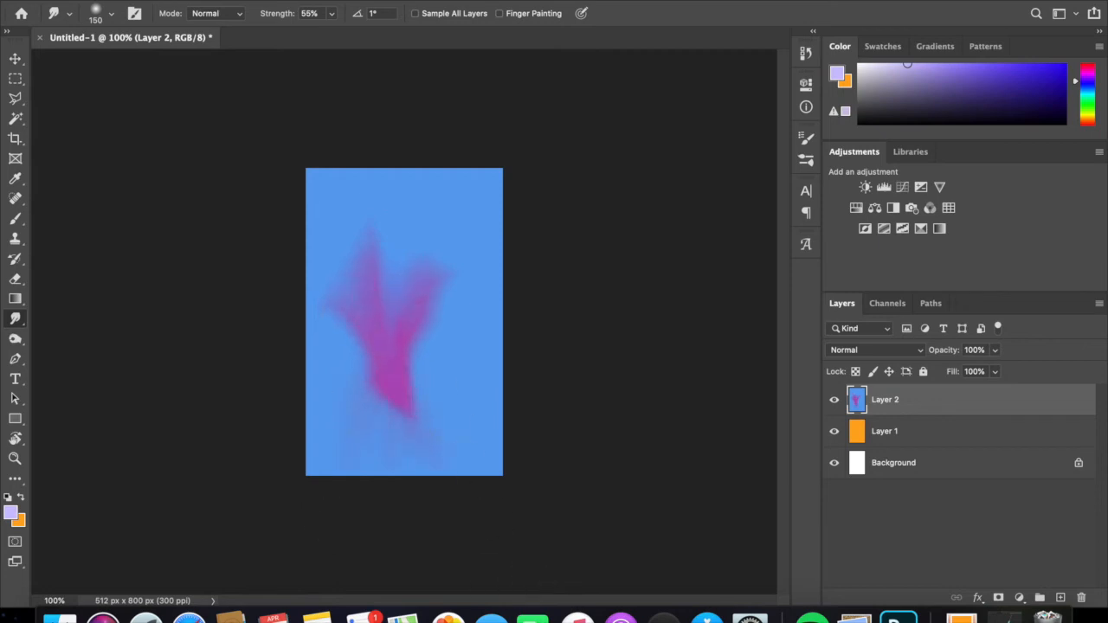
mouse_move(399, 351)
left_mouse_down()
mouse_move(293, 463)
mouse_move(381, 361)
mouse_move(363, 325)
mouse_move(497, 175)
left_mouse_up()
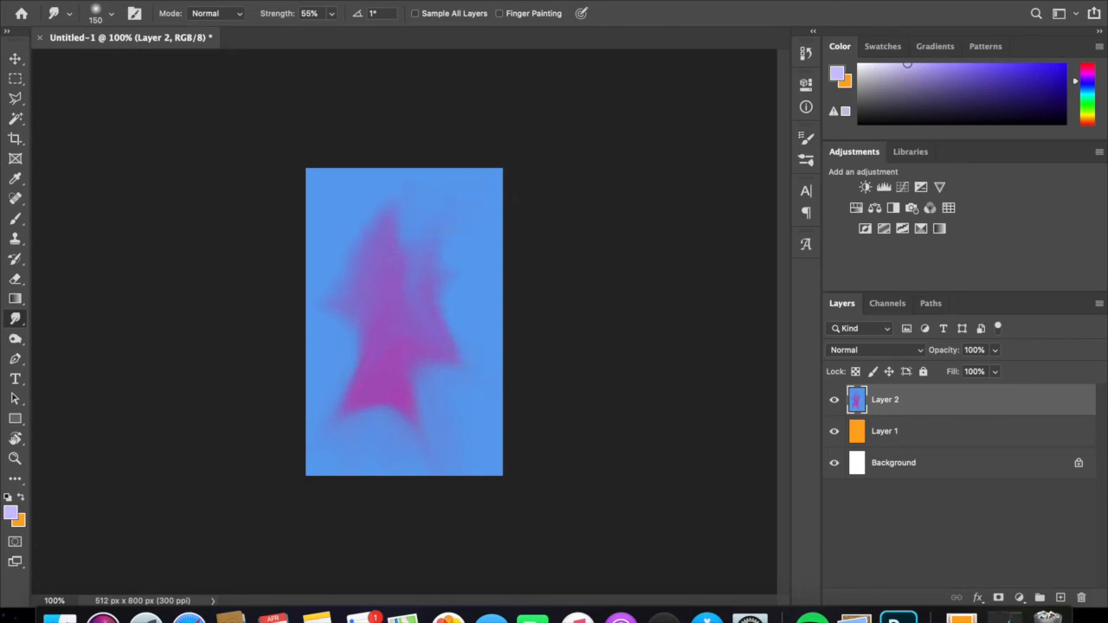
left_click_drag(381, 364, 442, 457)
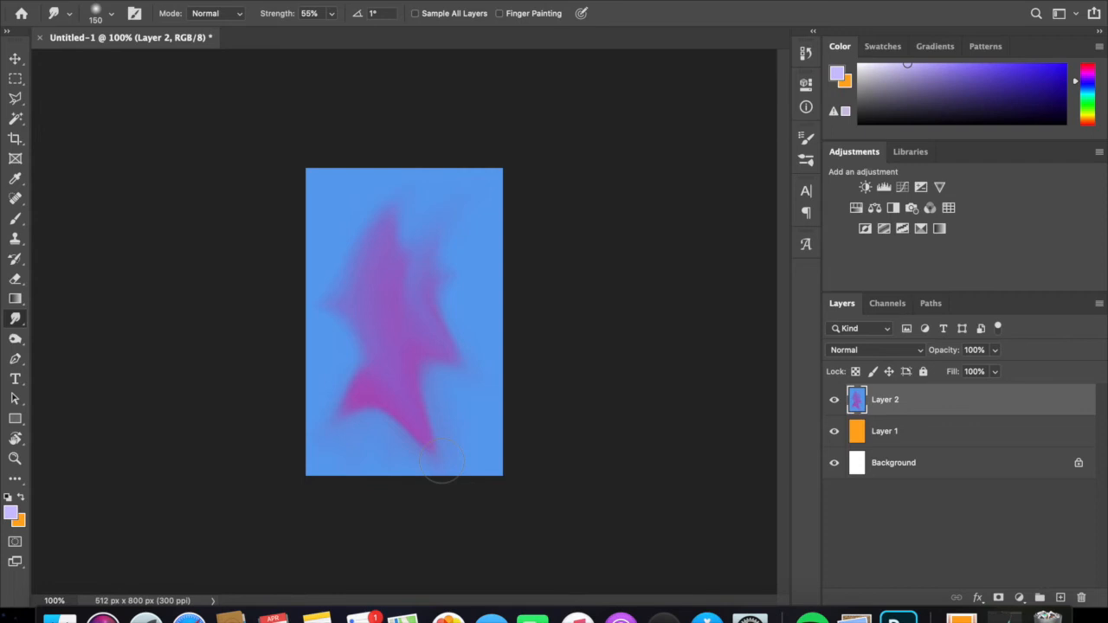
left_click_drag(389, 392, 381, 495)
left_click_drag(393, 277, 324, 151)
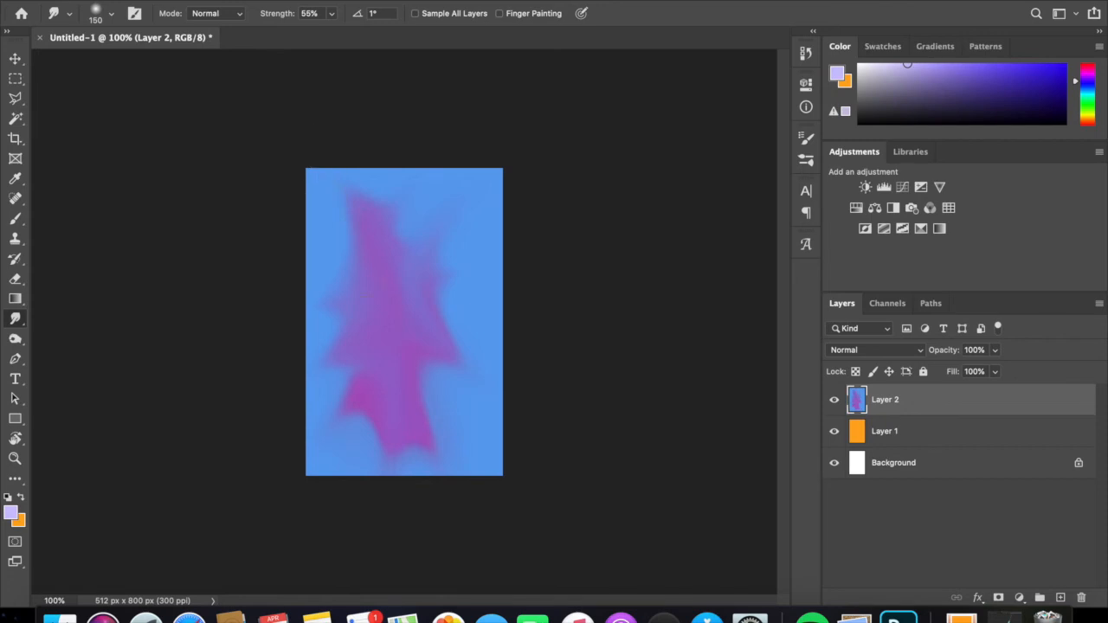
left_click_drag(372, 277, 179, 208)
left_click_drag(400, 260, 460, 157)
left_click_drag(419, 290, 459, 276)
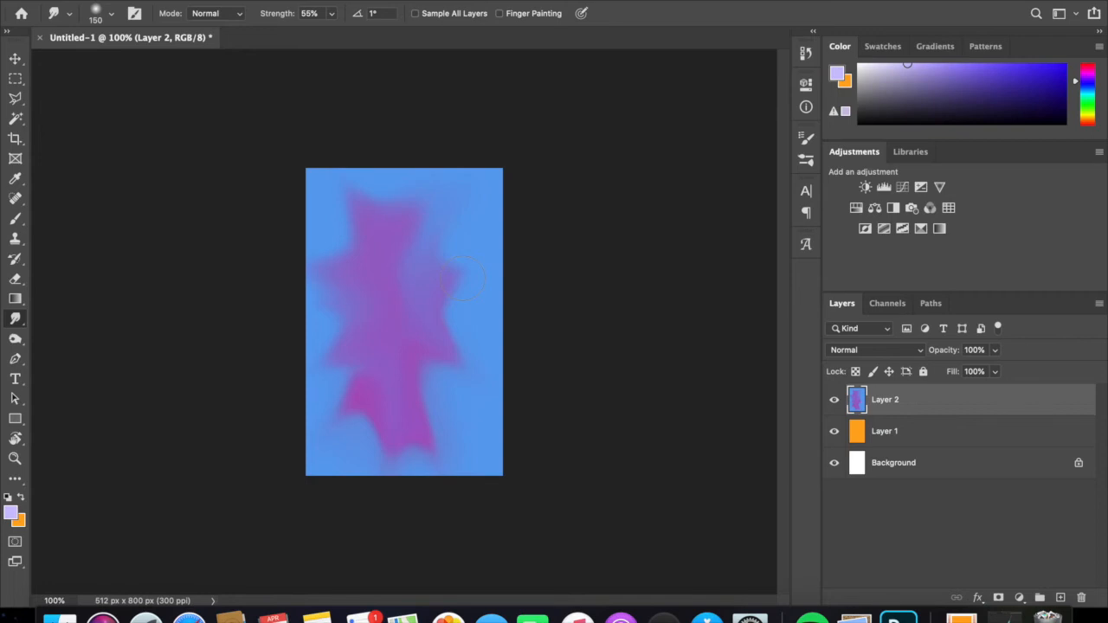
left_click_drag(428, 305, 481, 303)
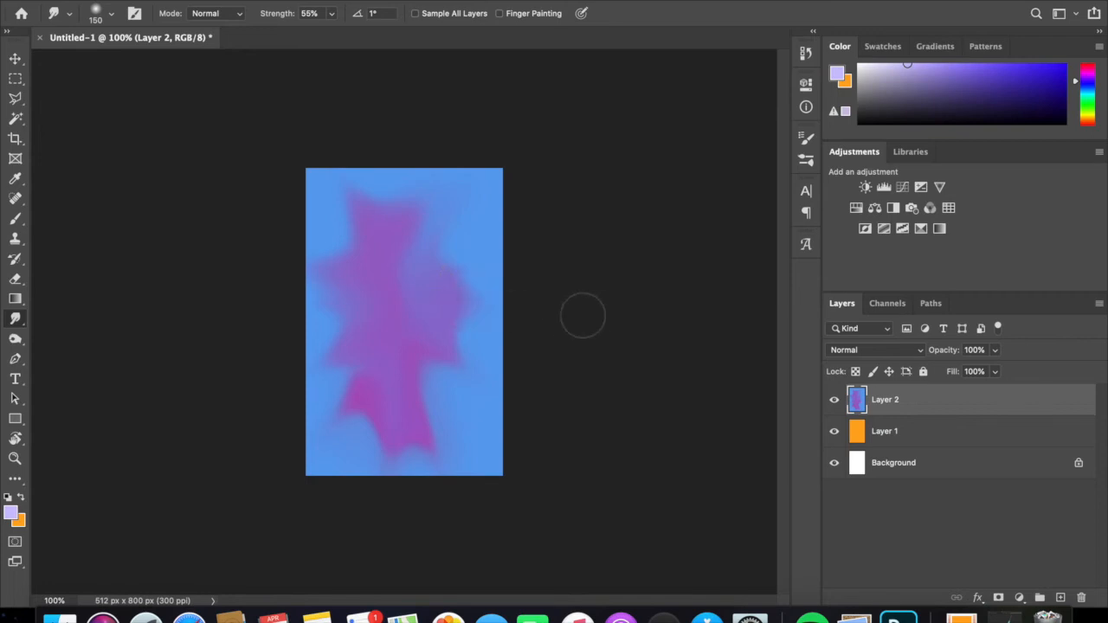
left_click_drag(413, 364, 433, 446)
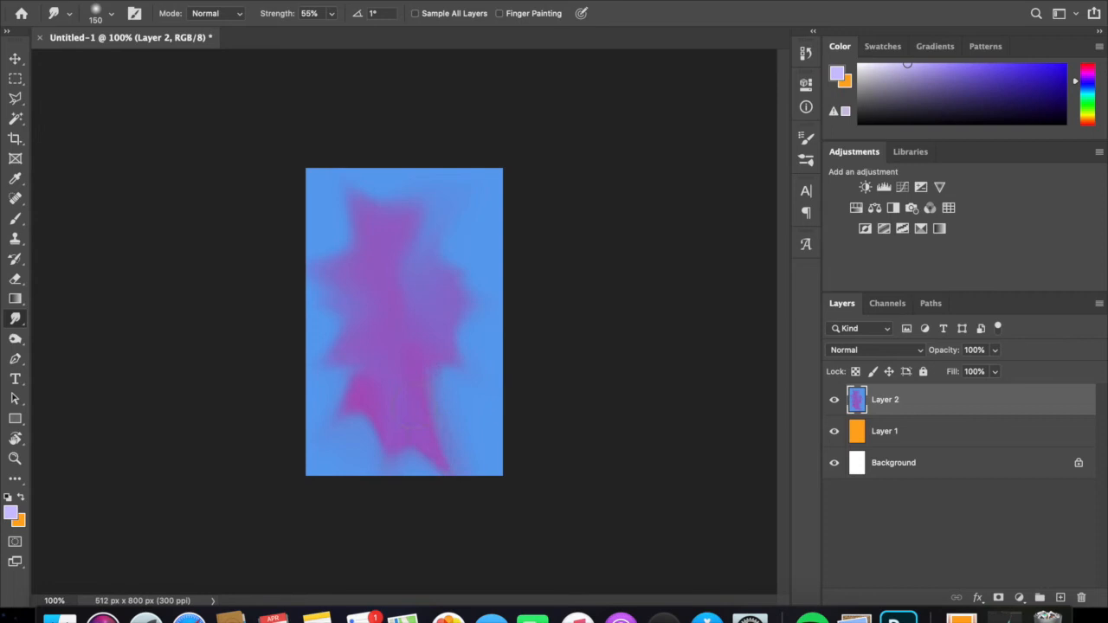
left_click_drag(391, 367, 292, 512)
left_click_drag(420, 281, 529, 104)
left_click_drag(405, 238, 385, 119)
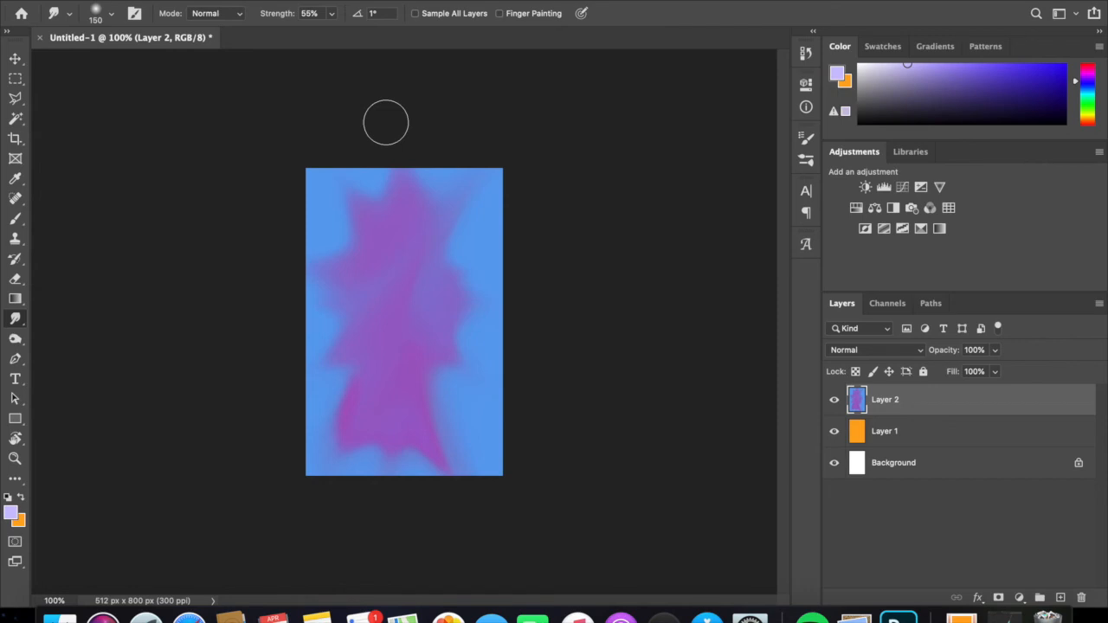
left_click_drag(351, 235, 188, 196)
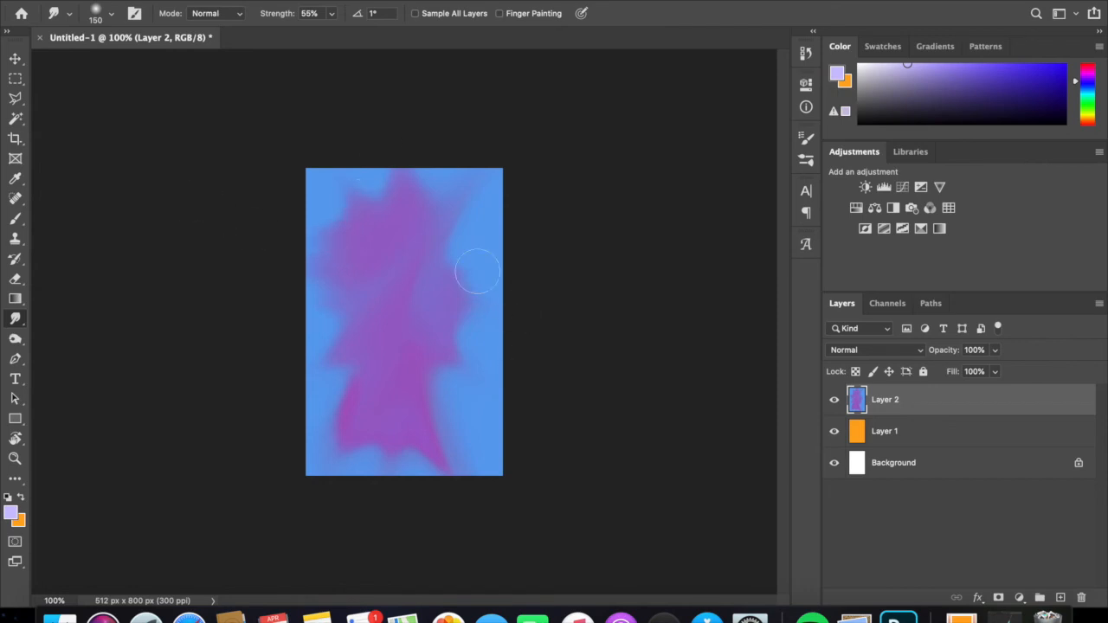
left_click_drag(433, 259, 570, 240)
mouse_move(478, 422)
left_mouse_down()
mouse_move(371, 385)
mouse_move(221, 412)
left_mouse_up()
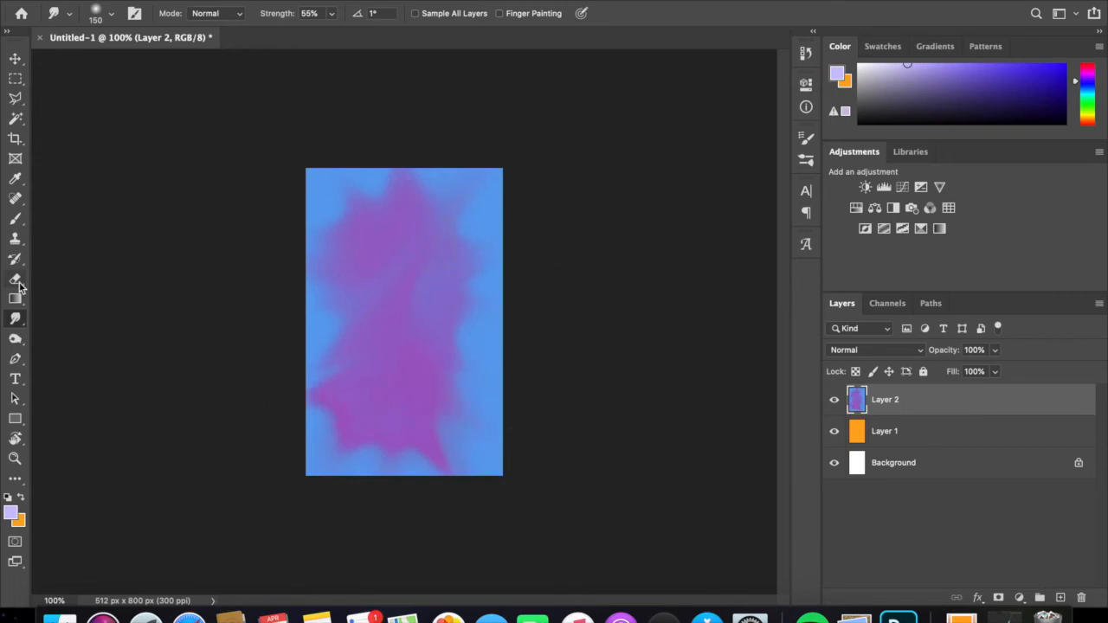
Darken an oval patch in the upper part of the purple shape with the Burn tool, midtones at 90% exposure
left_click(16, 341)
mouse_move(472, 279)
left_mouse_down()
mouse_move(369, 381)
mouse_move(407, 286)
mouse_move(411, 232)
mouse_move(355, 295)
left_mouse_up()
key("super+z")
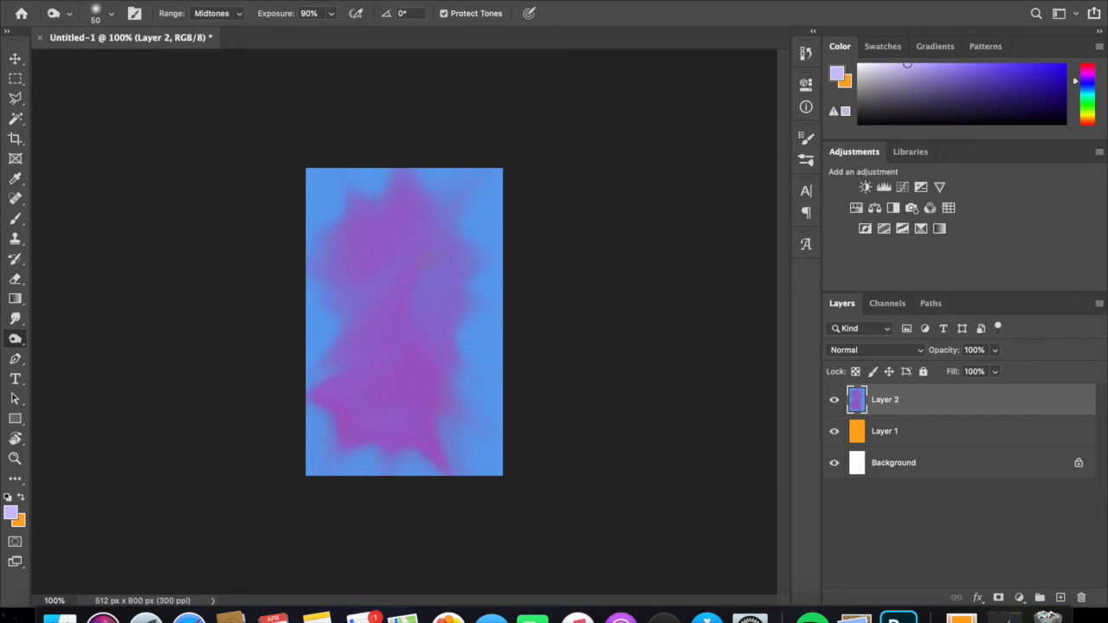
mouse_move(427, 262)
left_mouse_down()
mouse_move(407, 262)
mouse_move(454, 269)
mouse_move(392, 257)
mouse_move(461, 258)
mouse_move(459, 275)
mouse_move(445, 256)
left_mouse_up()
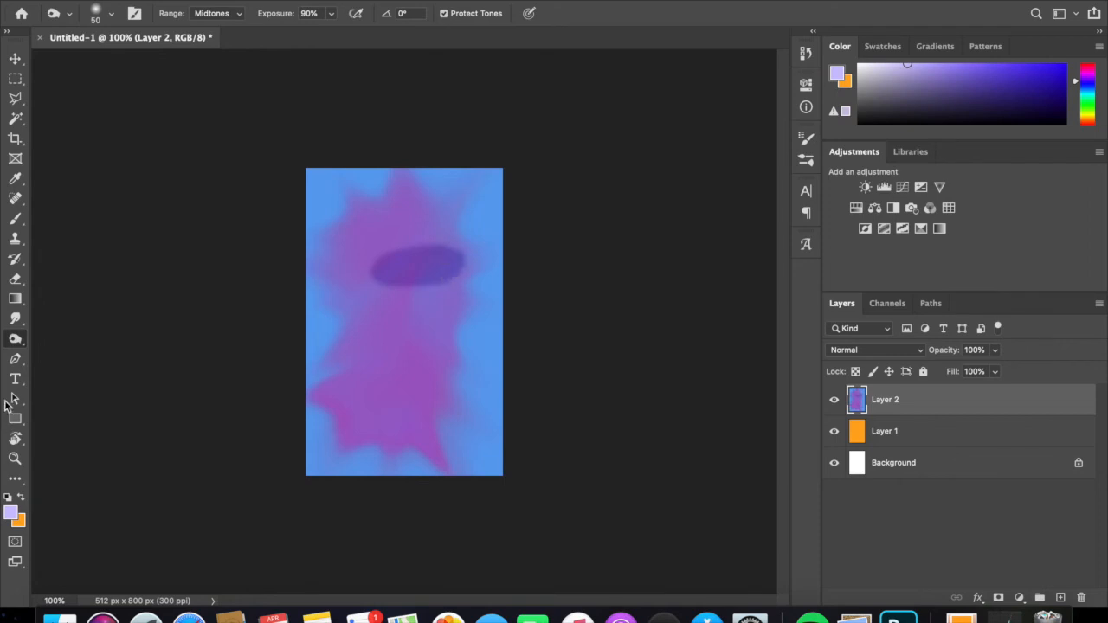
Try the Dodge tool at 50% exposure over and above the darkened patch, and undo both the dodge and burn strokes
left_click(14, 342)
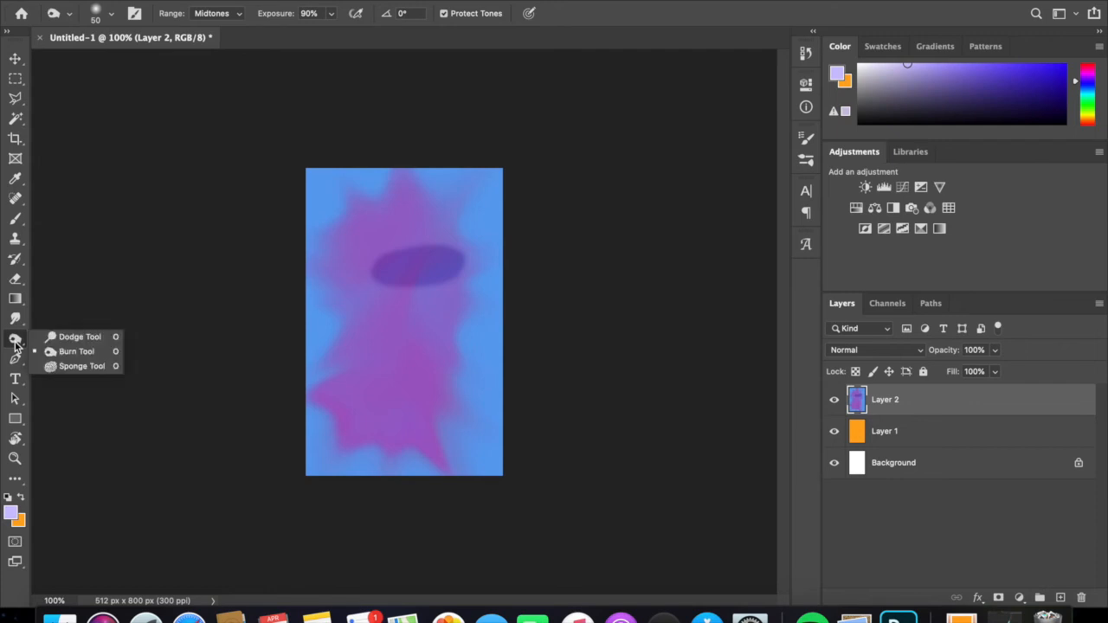
left_click(62, 341)
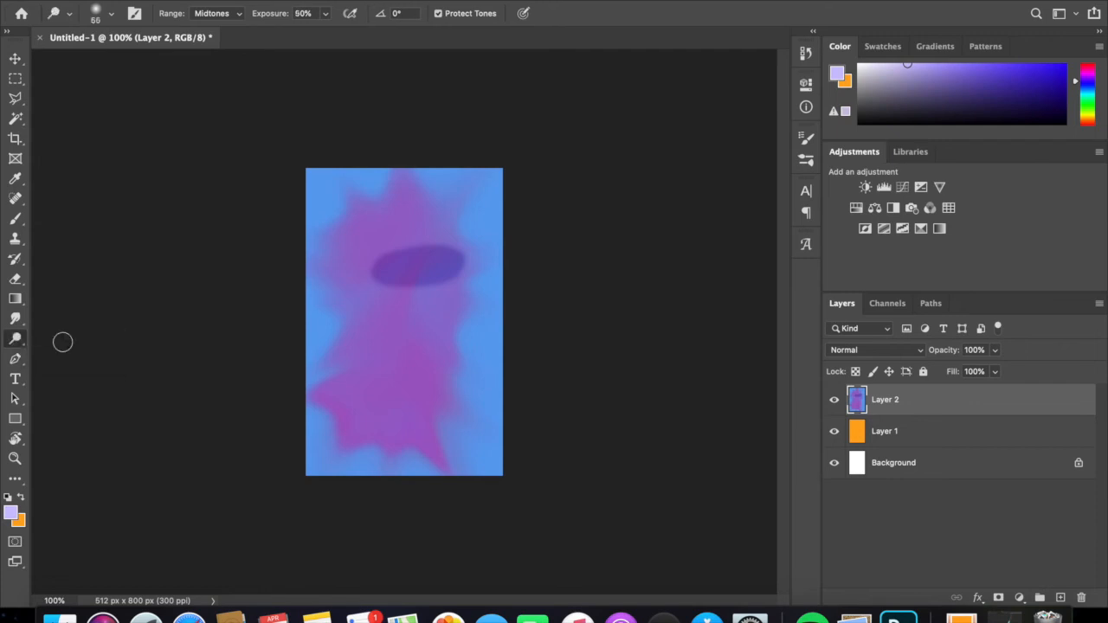
mouse_move(420, 245)
left_mouse_down()
mouse_move(388, 265)
mouse_move(464, 260)
mouse_move(368, 269)
mouse_move(489, 250)
mouse_move(382, 251)
mouse_move(473, 232)
mouse_move(354, 236)
mouse_move(432, 227)
mouse_move(413, 203)
left_mouse_up()
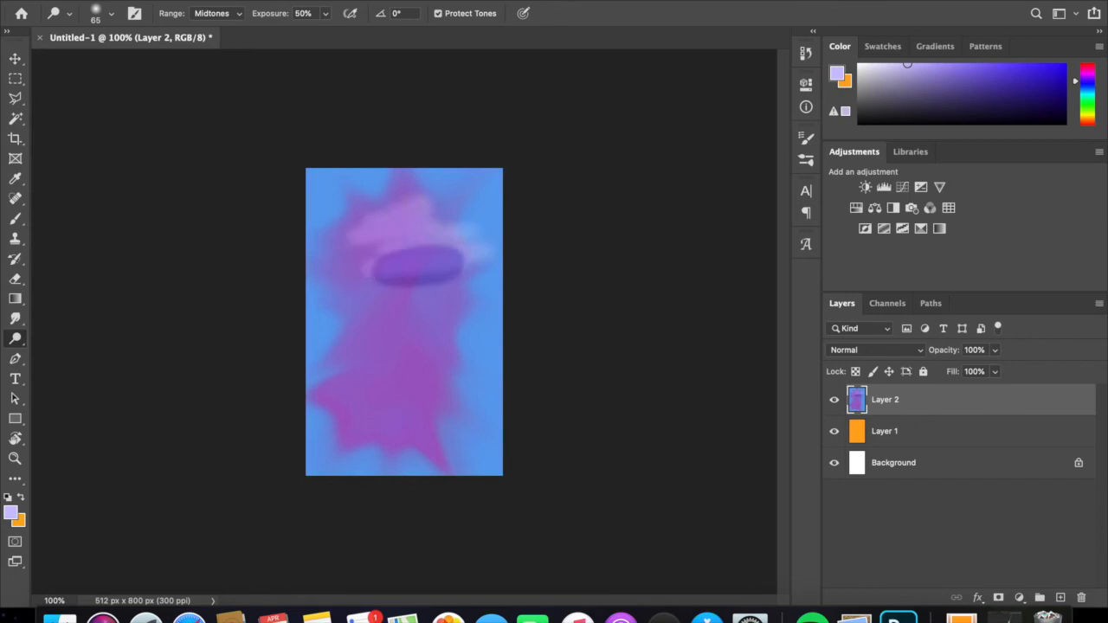
key("super+z")
key("super+z")
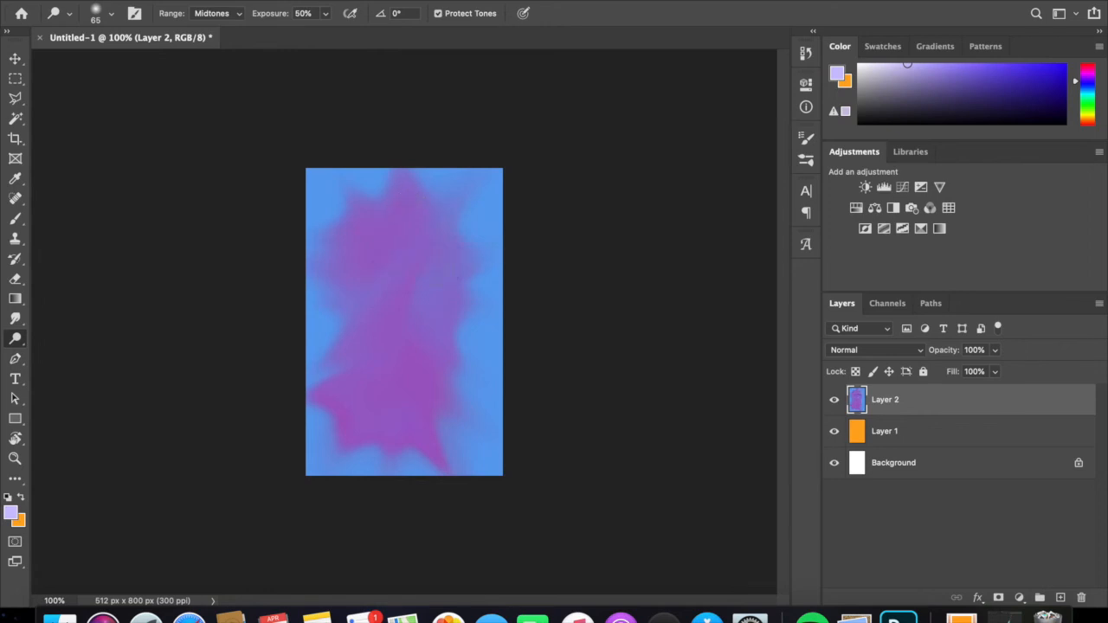
Draw a small closed path with the Pen tool over the upper part of the canvas and curve its lower anchor point
left_click(15, 360)
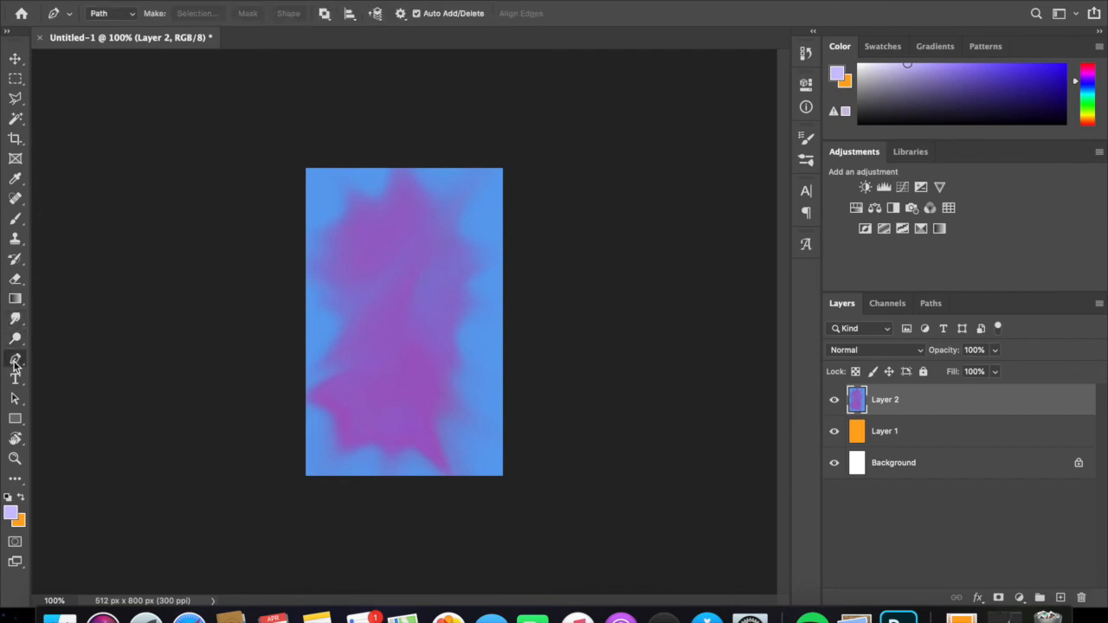
left_click(472, 243)
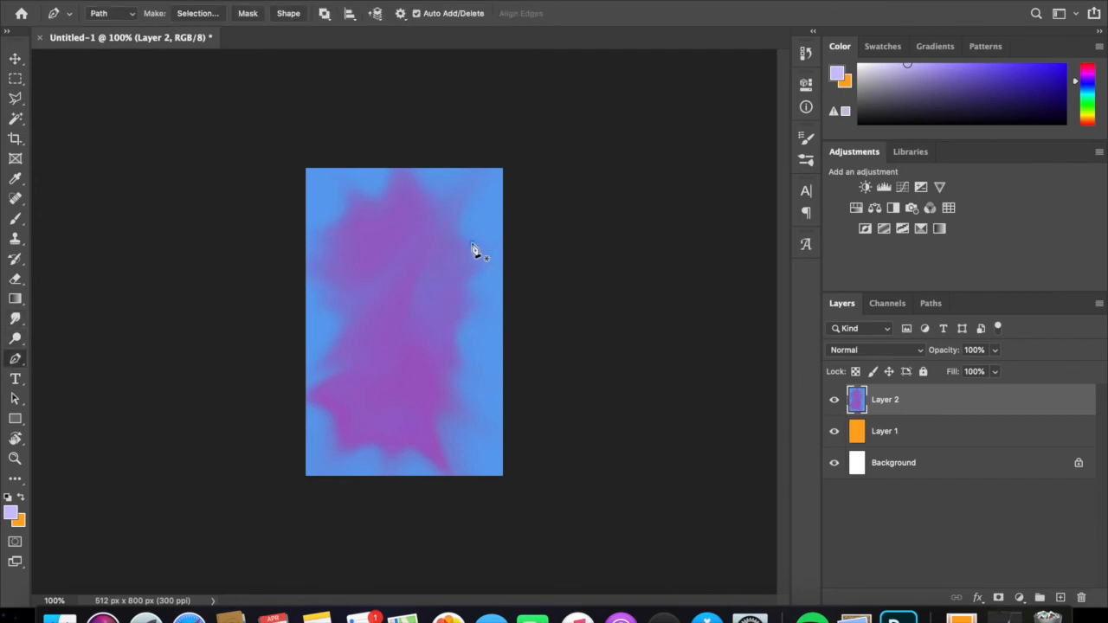
left_click(427, 228)
left_click(406, 282)
left_click_drag(402, 279, 485, 316)
left_click(473, 246)
left_click(404, 285, "alt")
mouse_move(404, 285)
left_mouse_down()
mouse_move(210, 522)
mouse_move(560, 327)
mouse_move(398, 237)
mouse_move(405, 274)
mouse_move(421, 284)
left_mouse_up()
left_click_drag(422, 285, 403, 237)
Look over the path's available operations without applying one, and undo the whole pen path
right_click(449, 250)
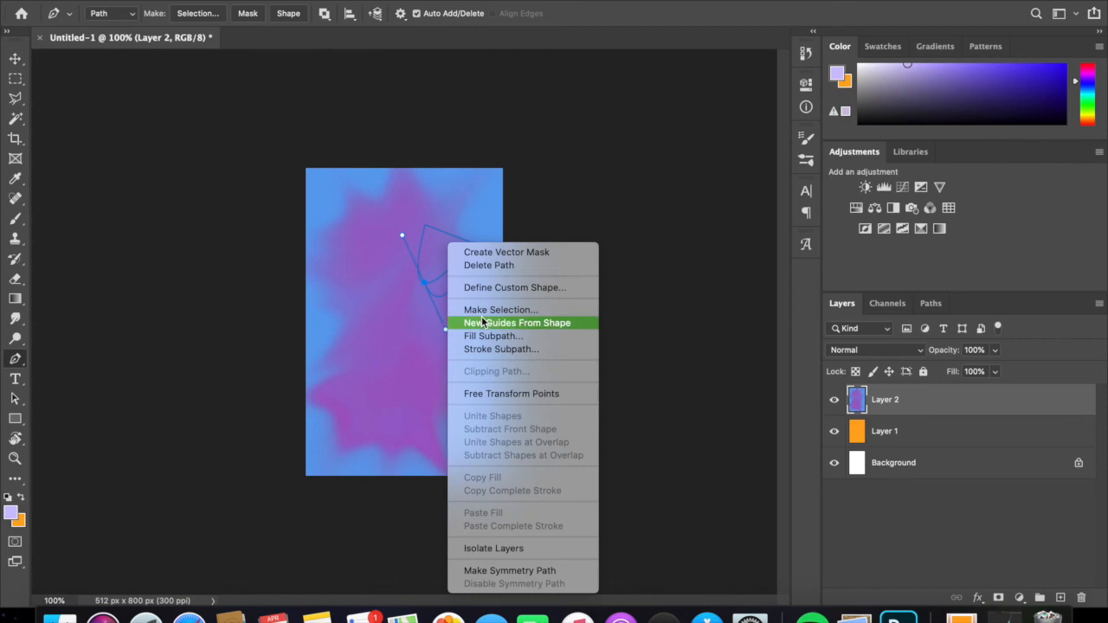
left_click(380, 364)
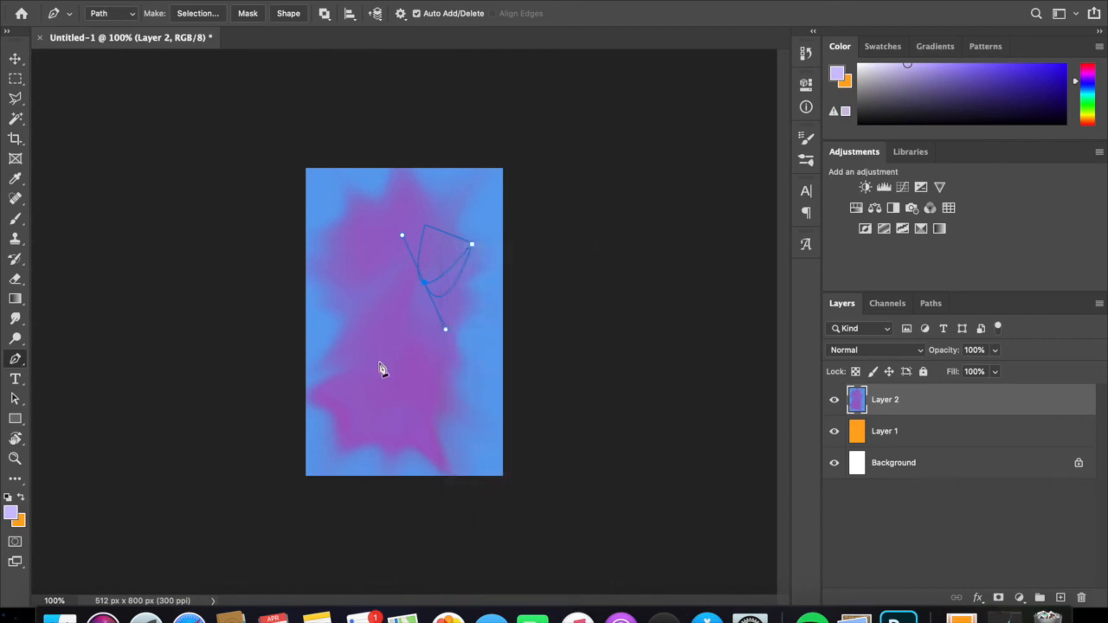
left_click(381, 367, "super")
key("super+z")
key("super+z")
key("super+z")
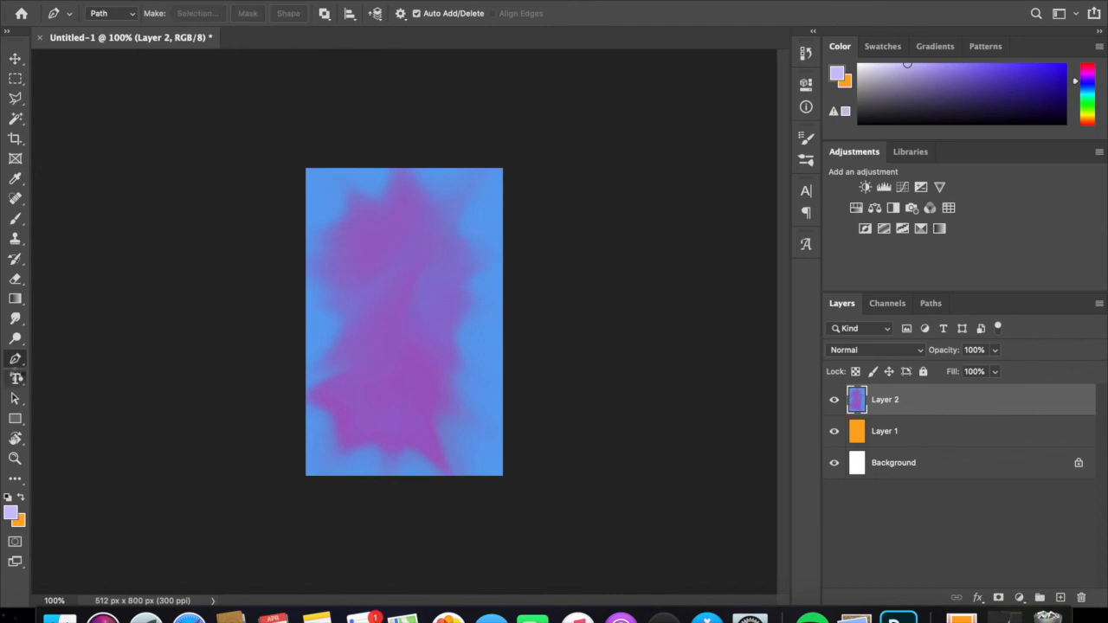
Add a text layer reading "Text Area" in white Canterbury Regular across the upper part of the canvas
left_click(15, 378)
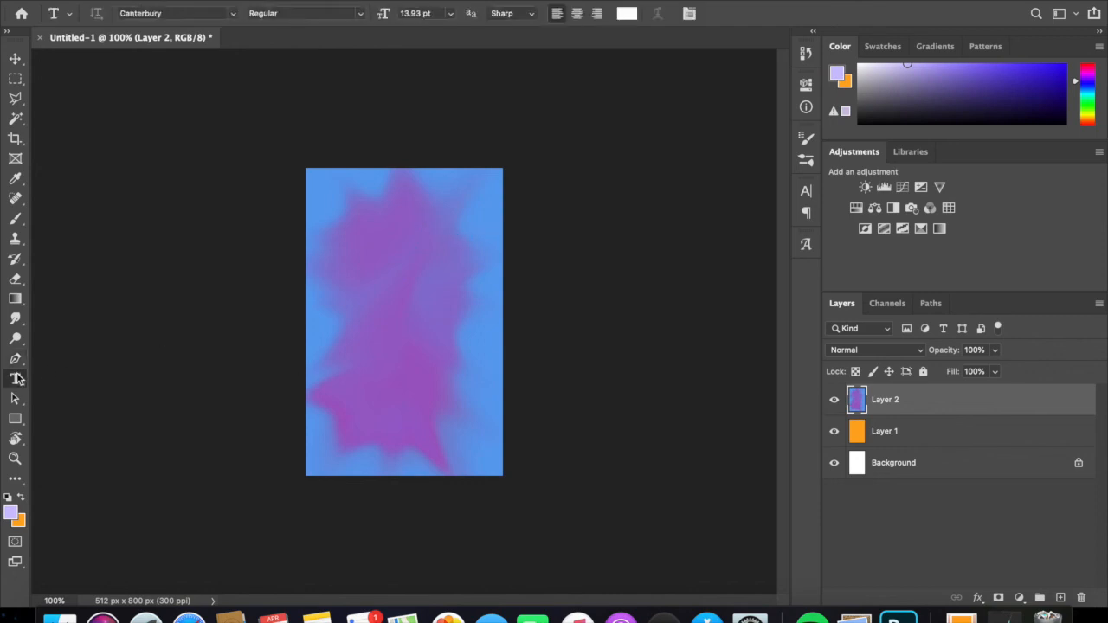
left_click(350, 250)
key("BackSpace")
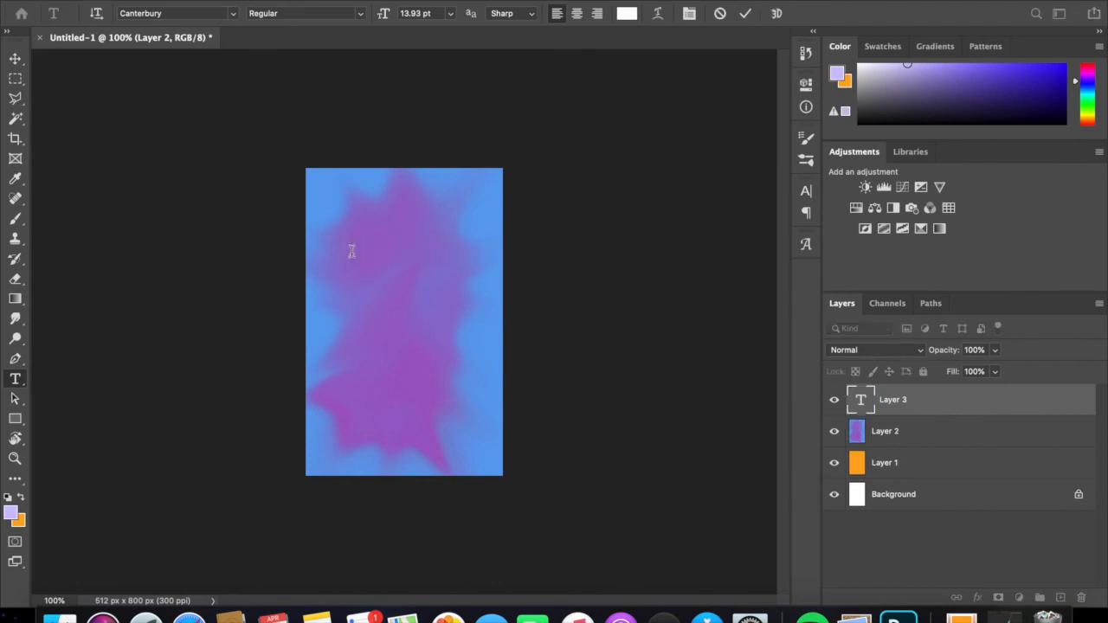
type("Text Area")
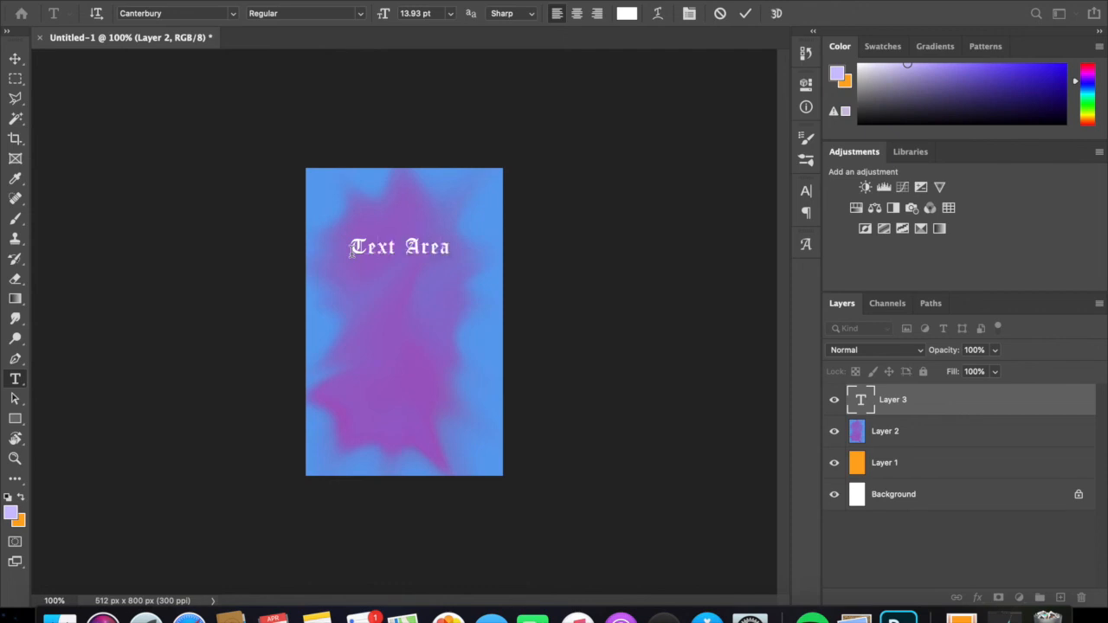
Enlarge the whole "Text Area" text to 23.93 pt and reposition it within the canvas width
left_click_drag(447, 249, 321, 247)
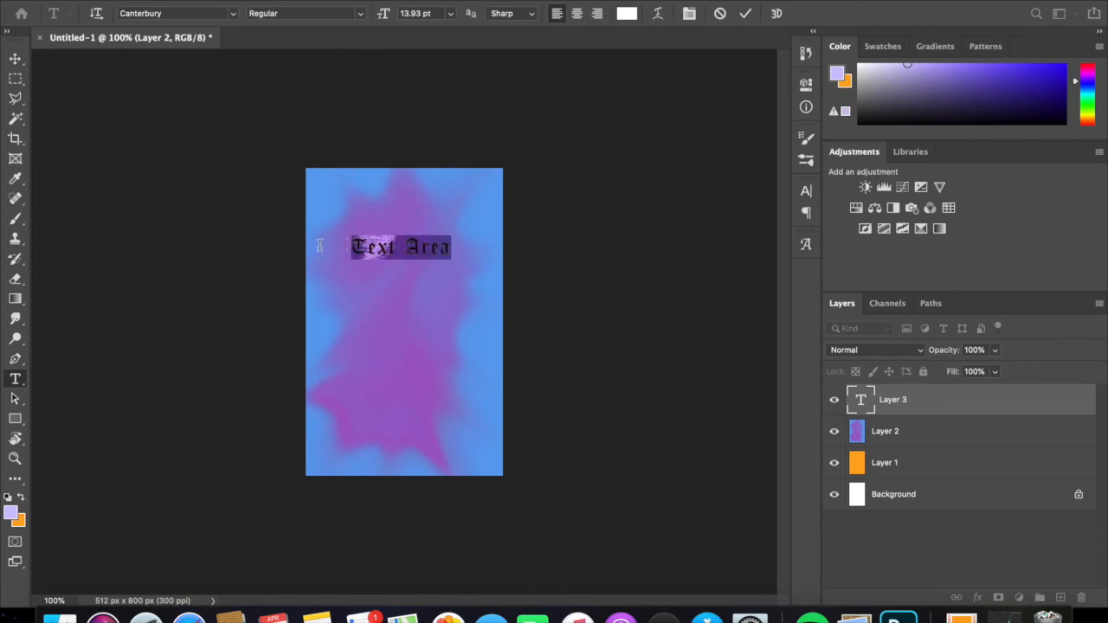
left_click_drag(384, 15, 389, 17)
left_click_drag(410, 318, 358, 341)
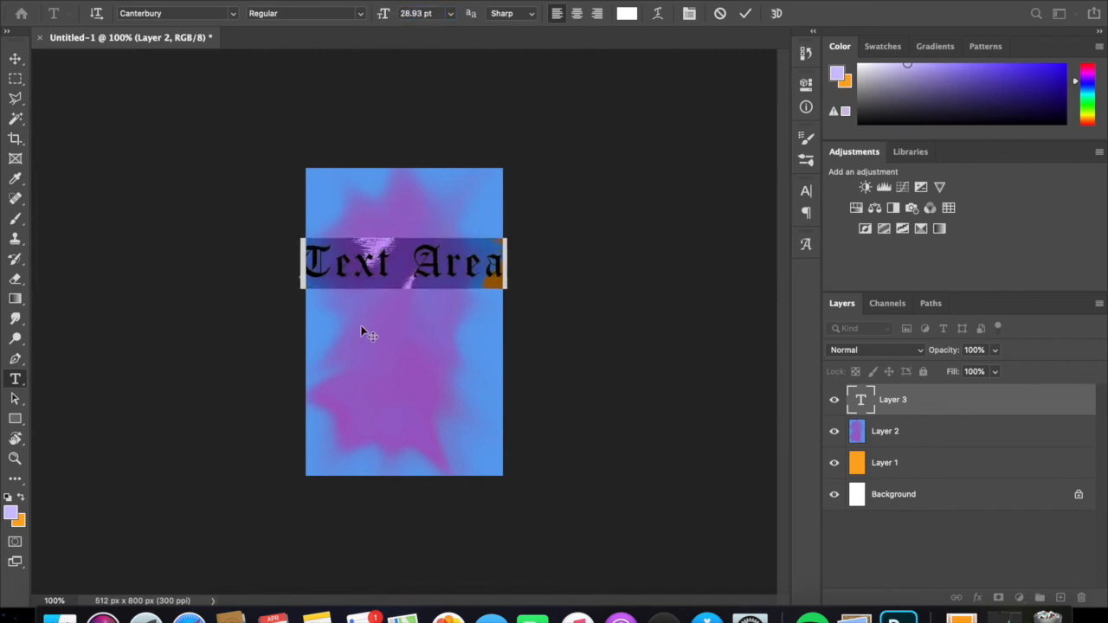
left_click_drag(389, 16, 381, 15)
left_click_drag(375, 327, 387, 330)
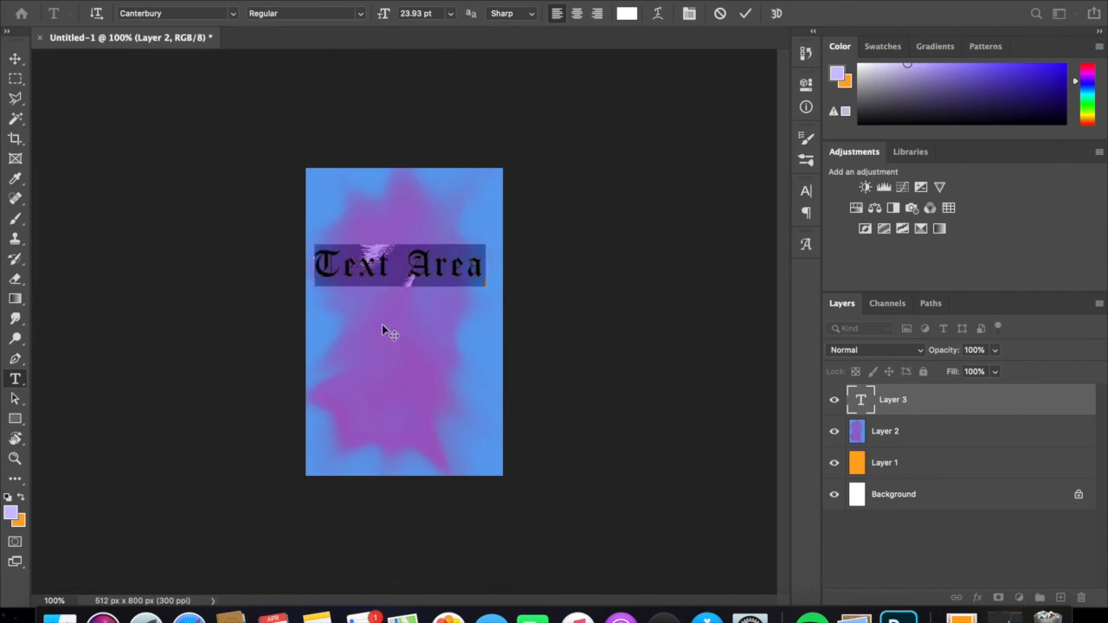
Leave text editing, pass over the Rectangle tool, and tilt the canvas slightly counterclockwise with the Rotate View tool
left_click(15, 418)
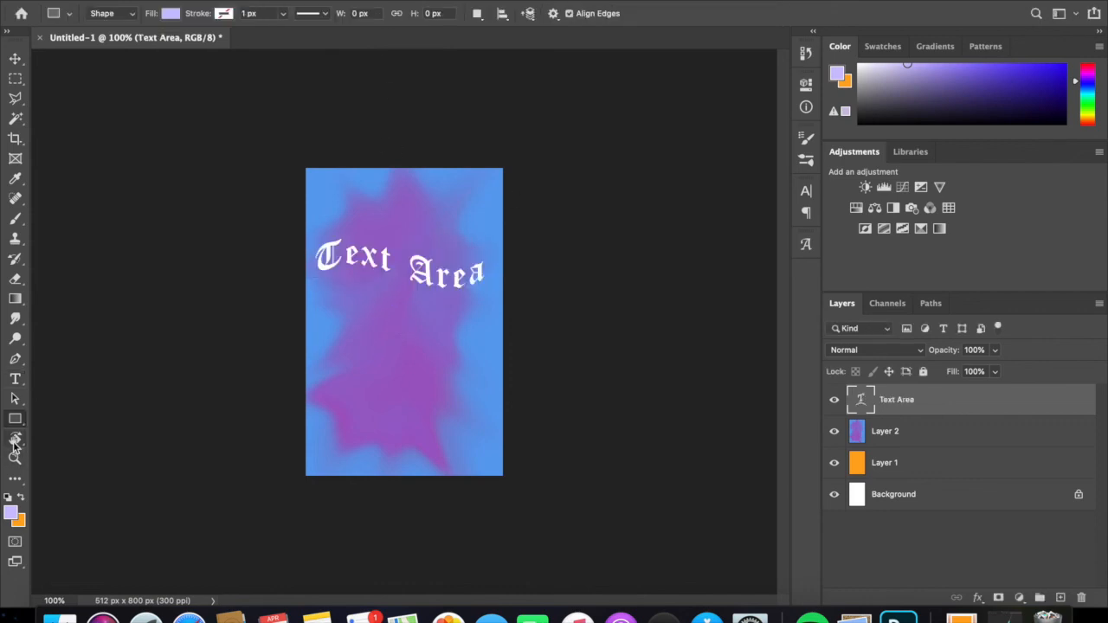
left_click(15, 439)
left_click_drag(470, 239, 444, 262)
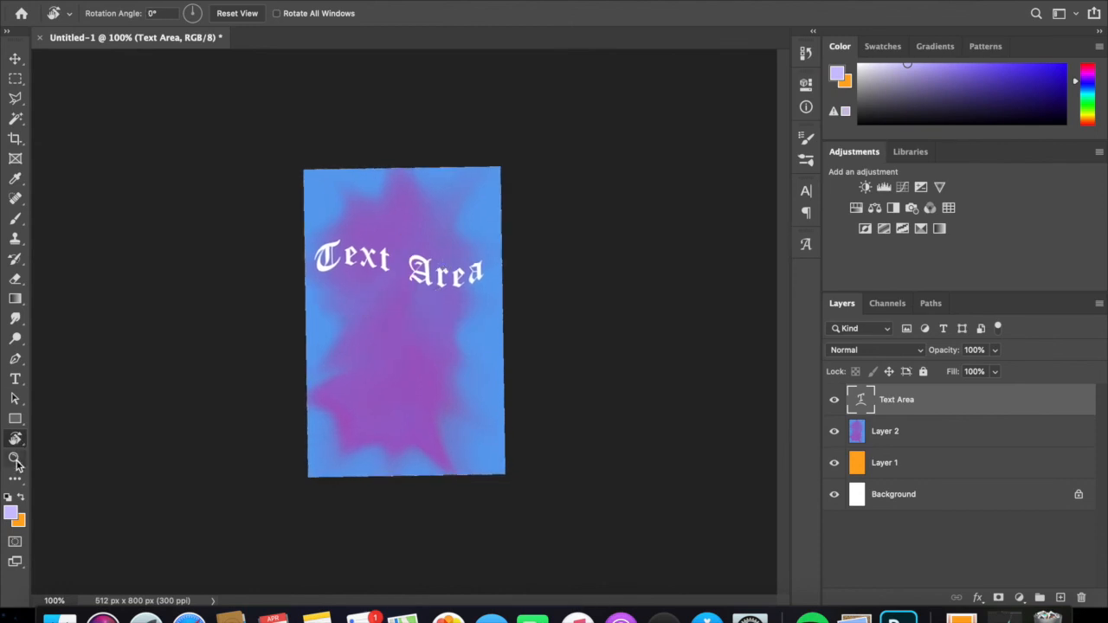
Magnify the lettering to pixel level with the Zoom tool, and fit the whole canvas back in view
left_click(15, 458)
left_click(381, 295)
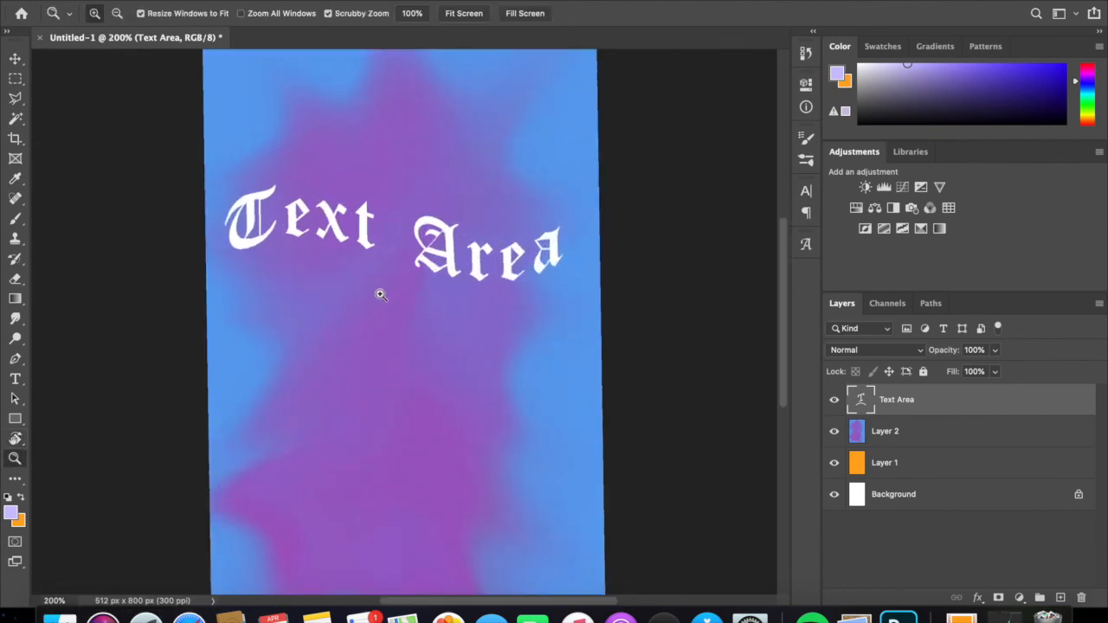
left_click(385, 261)
left_click_drag(370, 240, 369, 240)
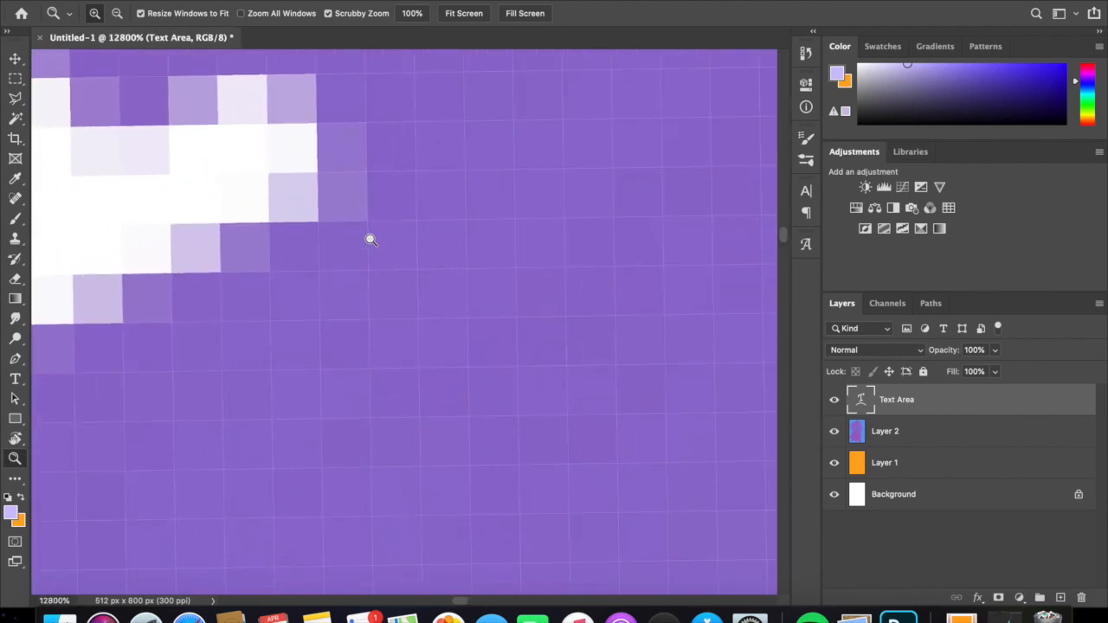
key("super+0")
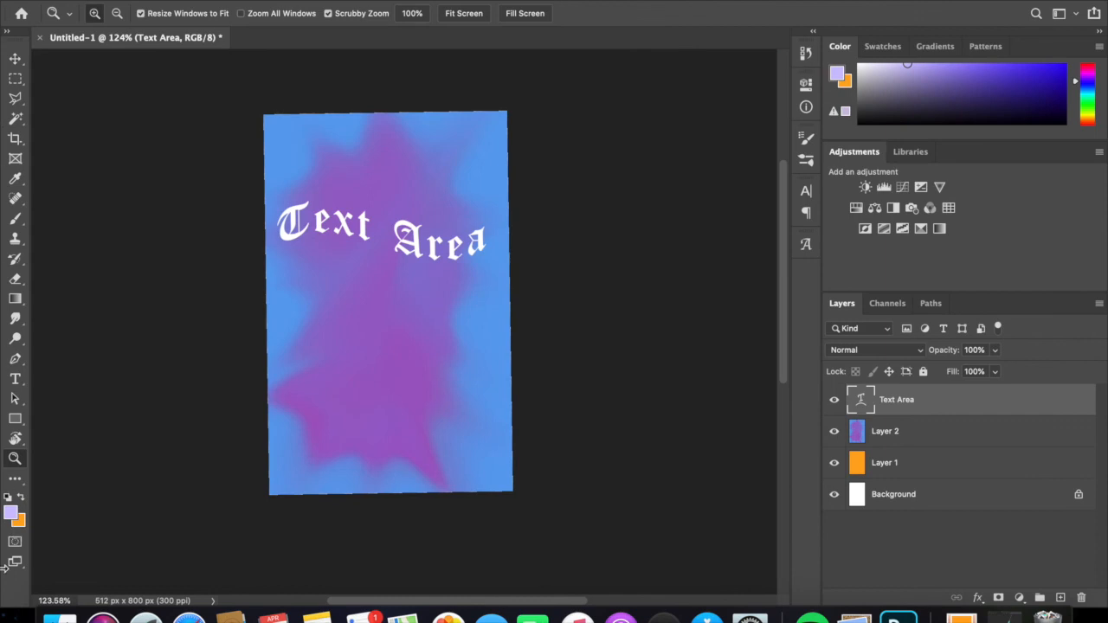
Set the foreground color to bright green 06ff9e
left_click(12, 518)
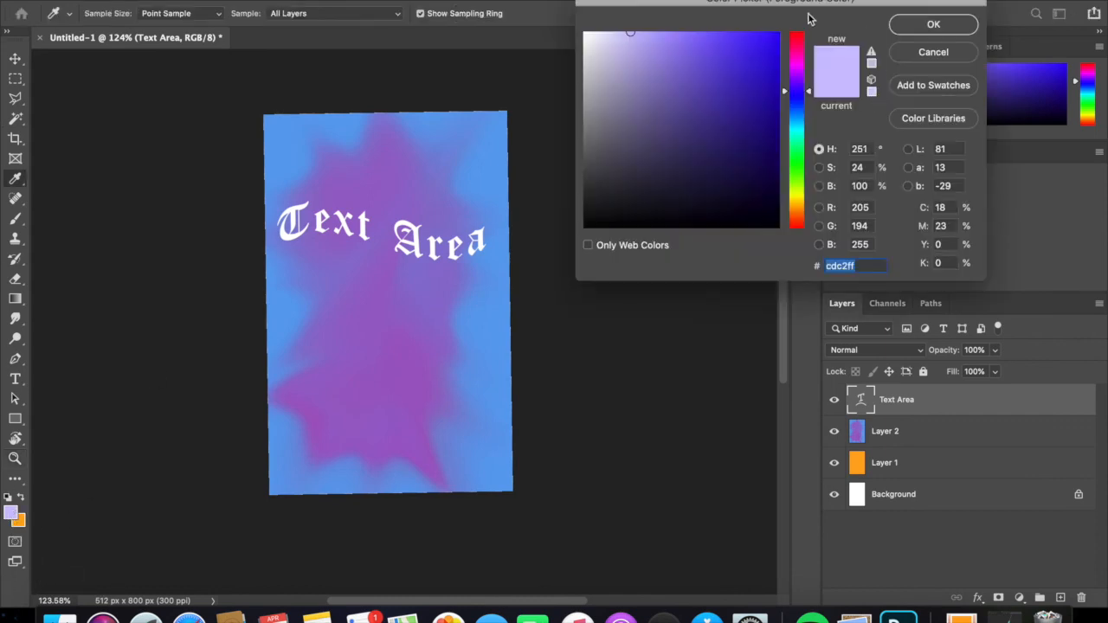
left_click_drag(770, 71, 673, 97)
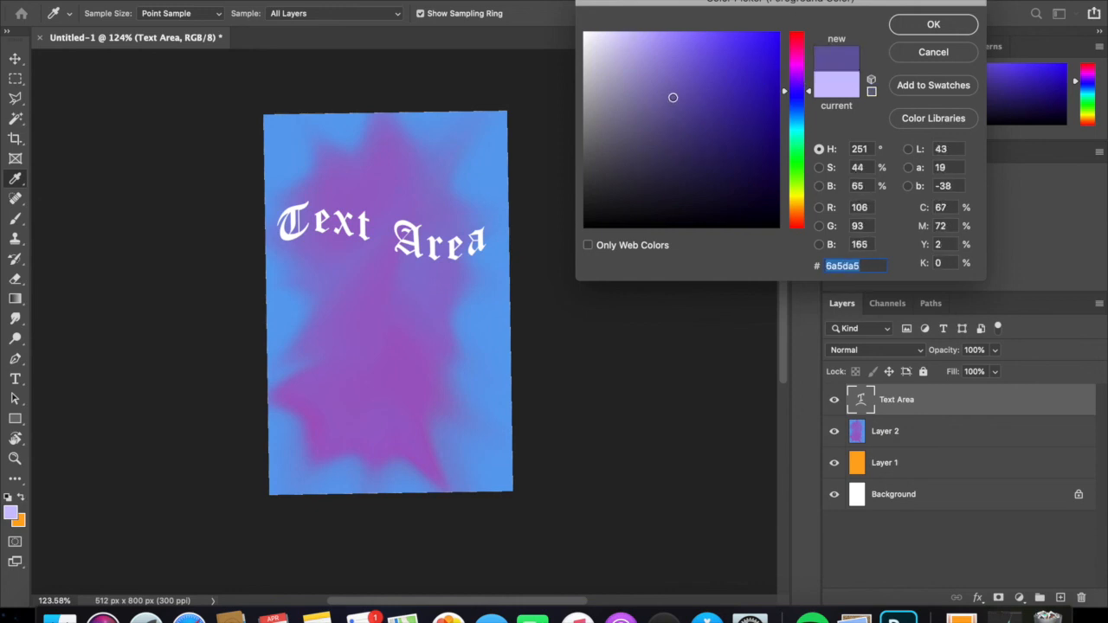
left_click_drag(795, 91, 807, 143)
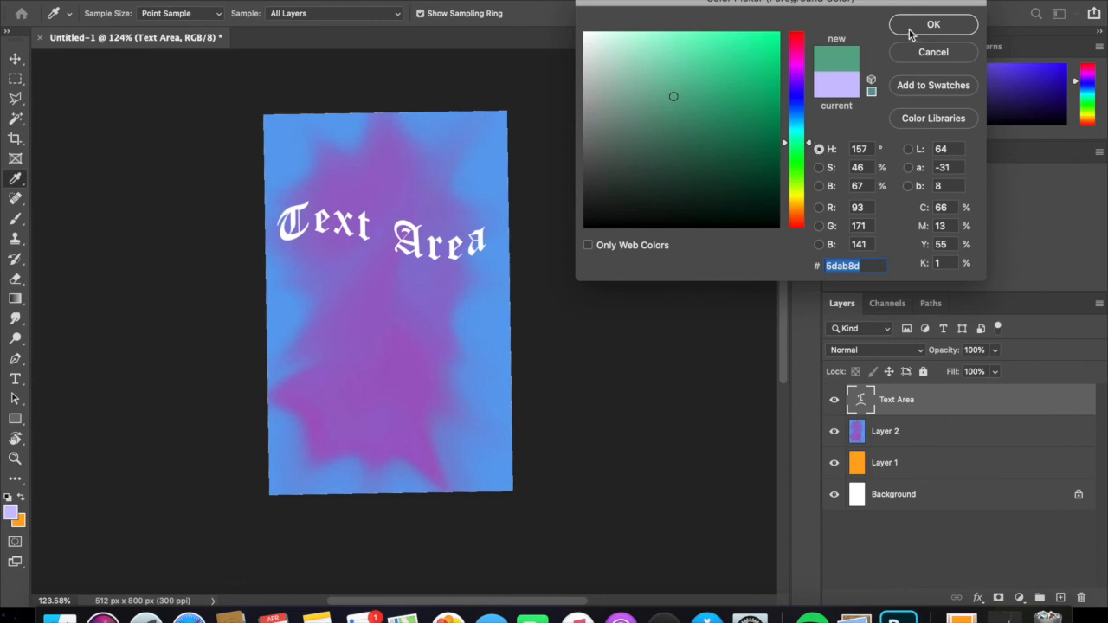
left_click_drag(766, 78, 775, 33)
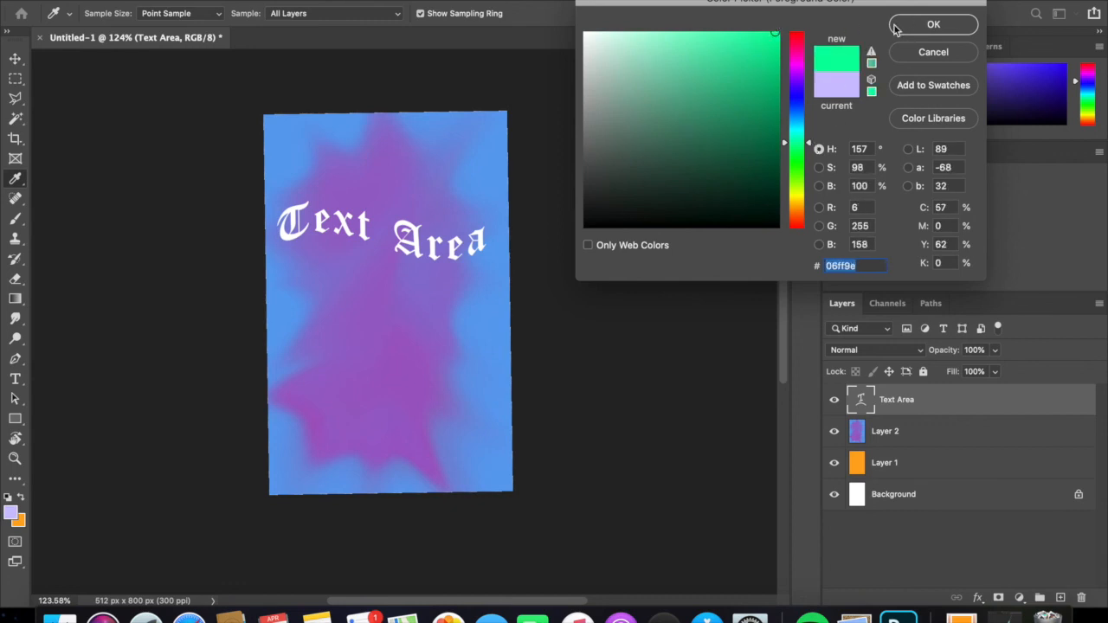
left_click(940, 26)
Rasterize the Text Area layer and paint a large soft green blob across the lower canvas with the 250-pixel brush
key("z")
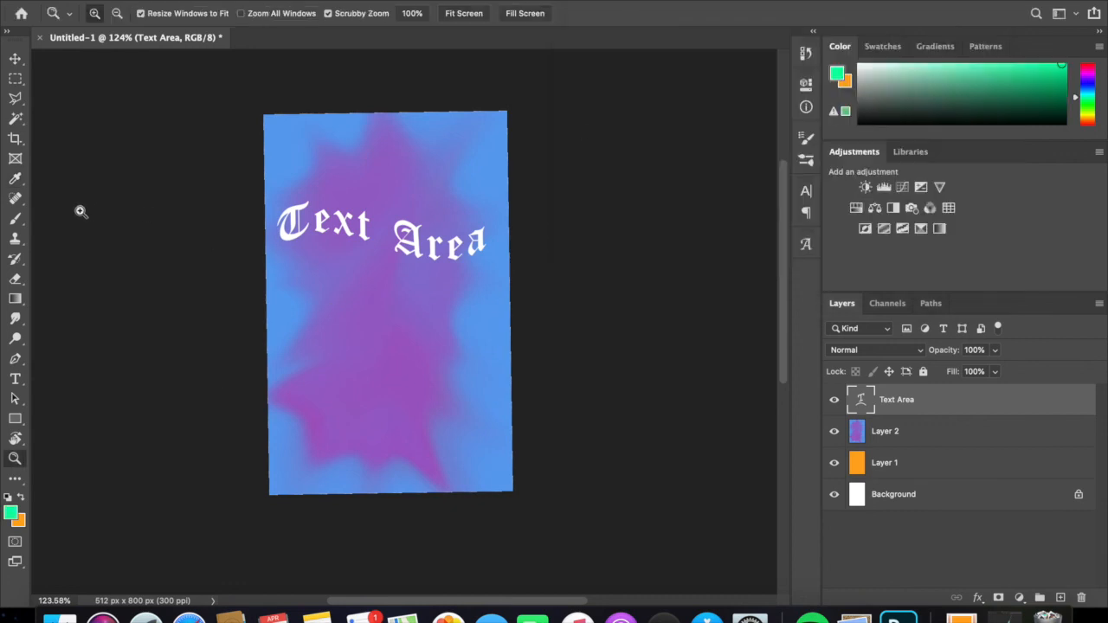
key("b")
left_click(390, 304)
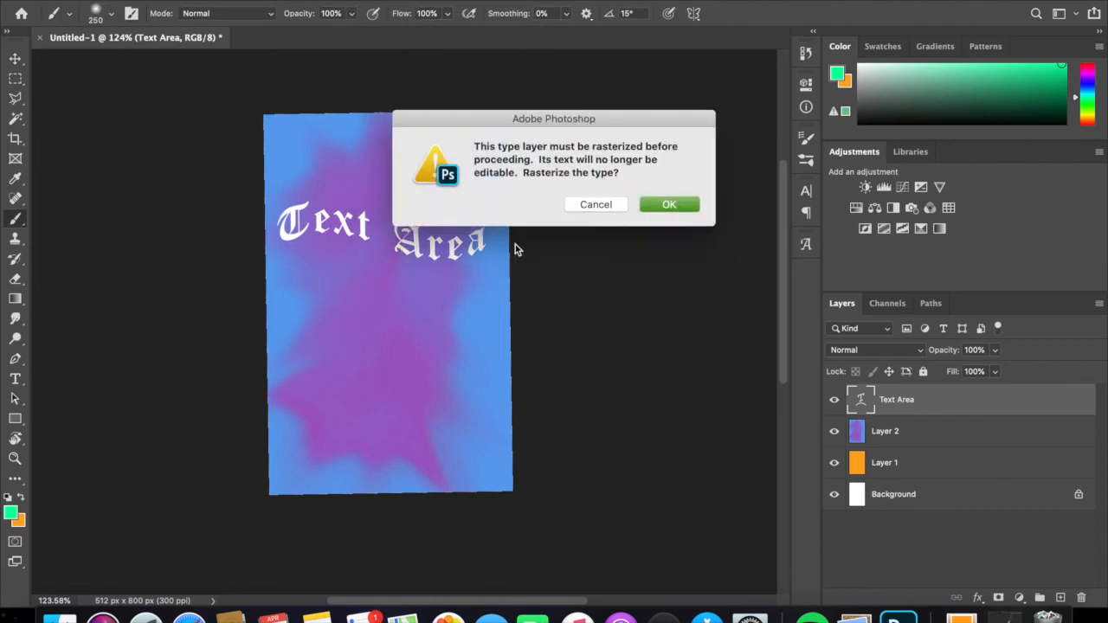
left_click(670, 205)
left_click(412, 394)
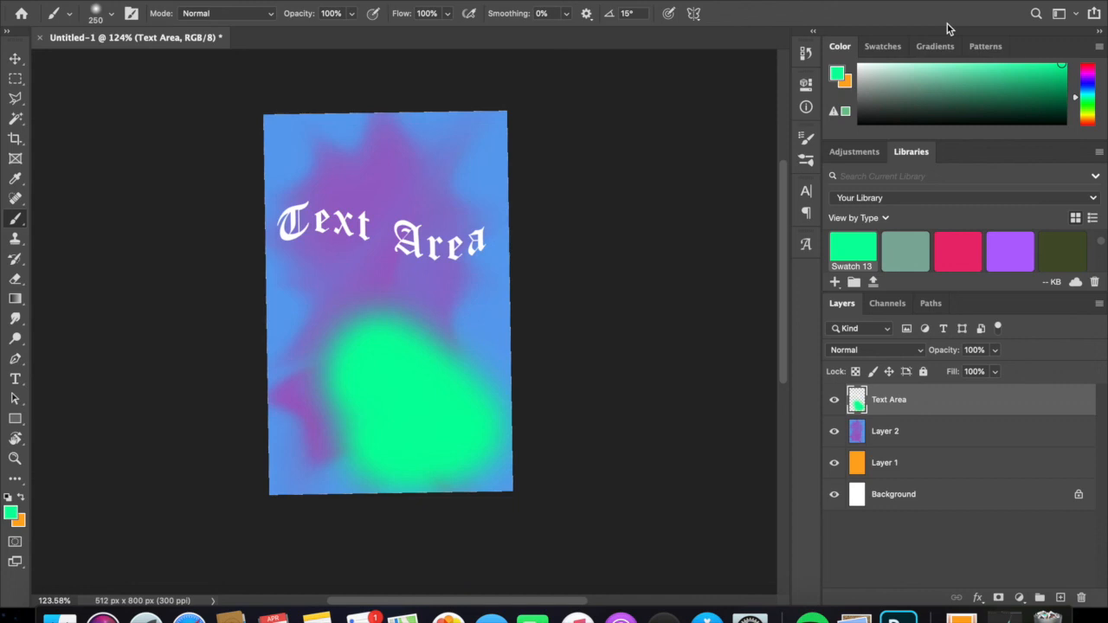
Shrink the Adjustments area's height to give the layer list more room
left_click_drag(949, 292, 948, 243)
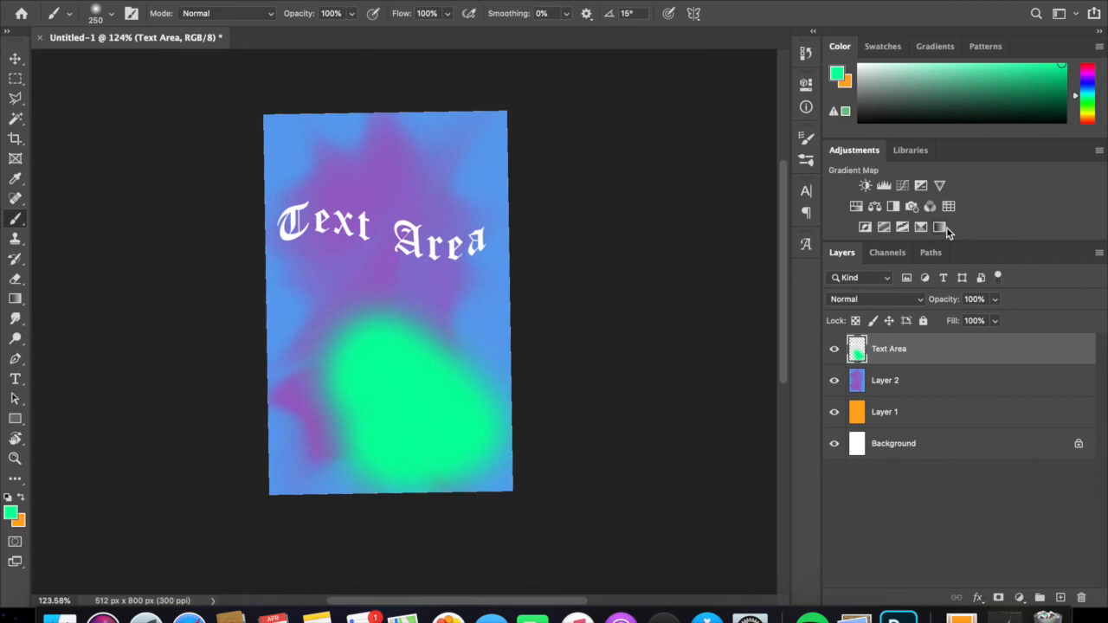